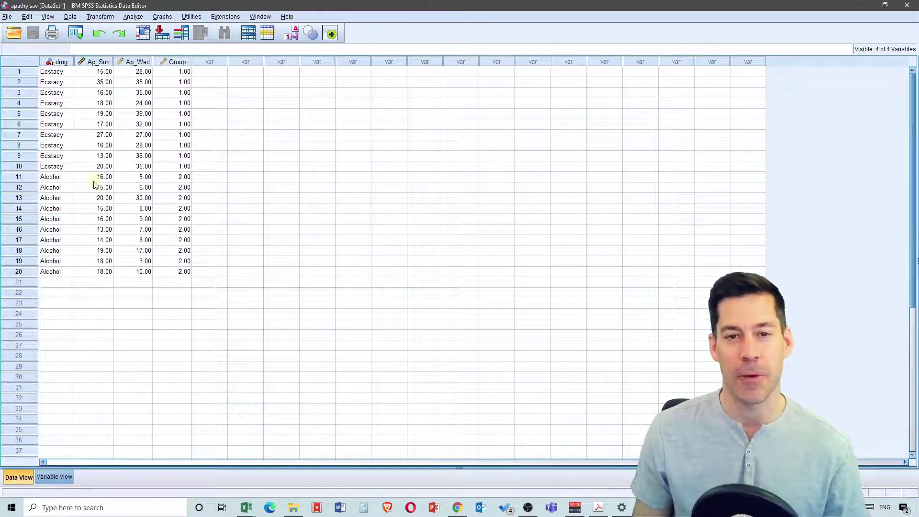
Set up an Explore analysis with Ap_Sun as the dependent variable and Group as the factor
left_click(132, 17)
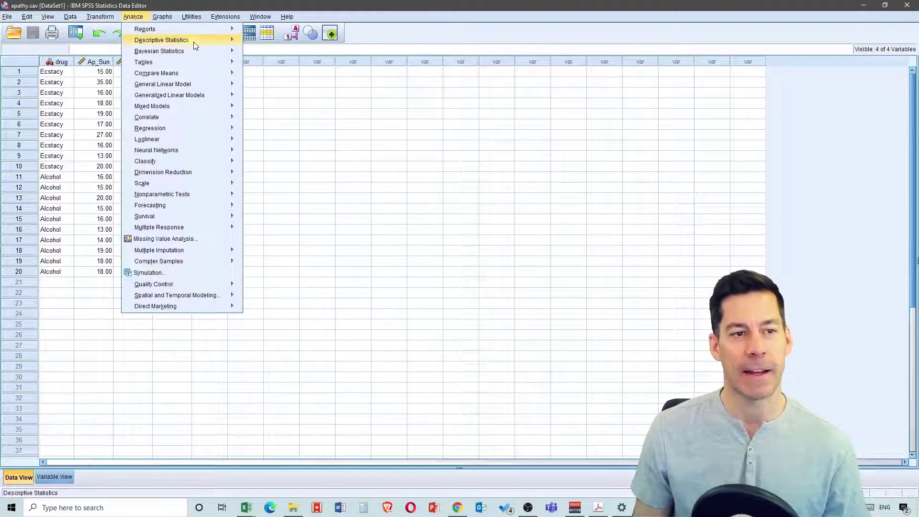
mouse_move(205, 44)
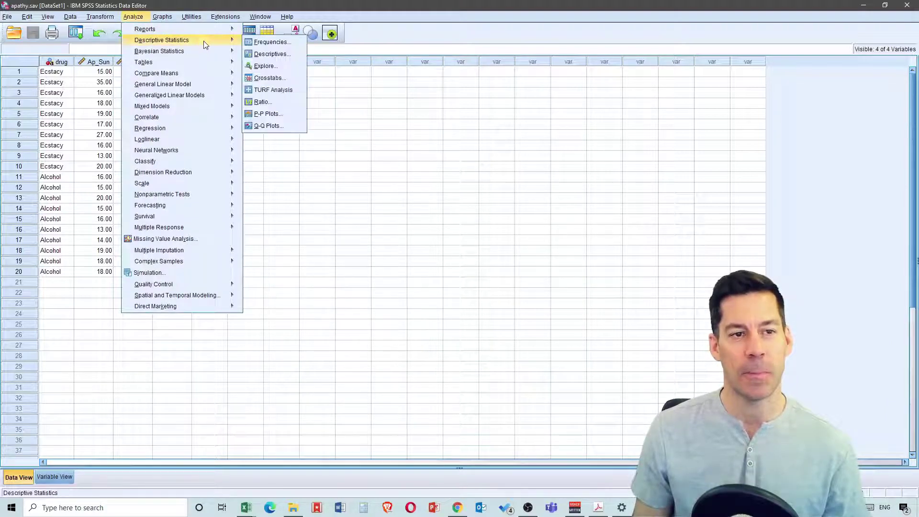
left_click(275, 69)
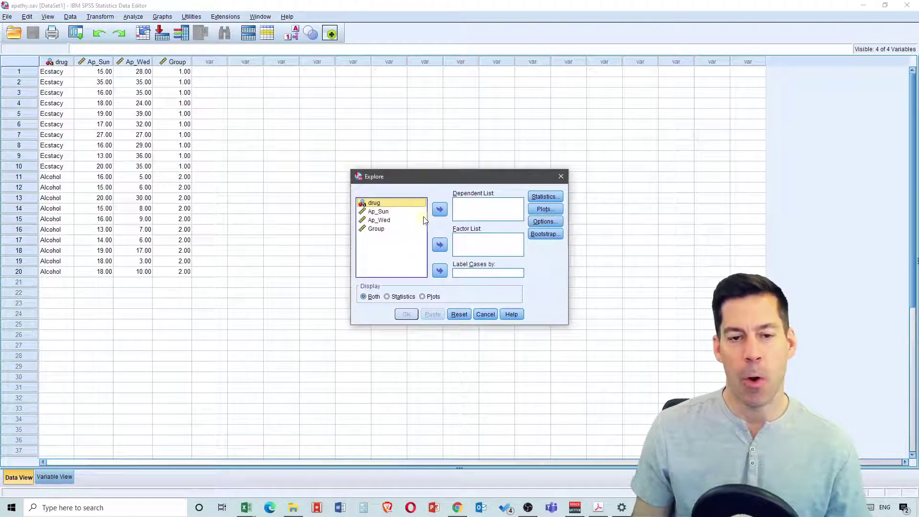
left_click(387, 212)
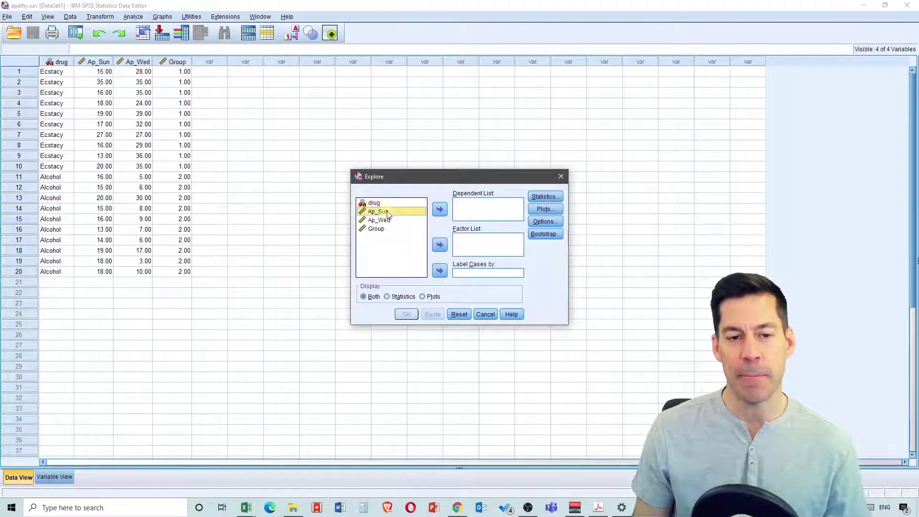
left_click(441, 213)
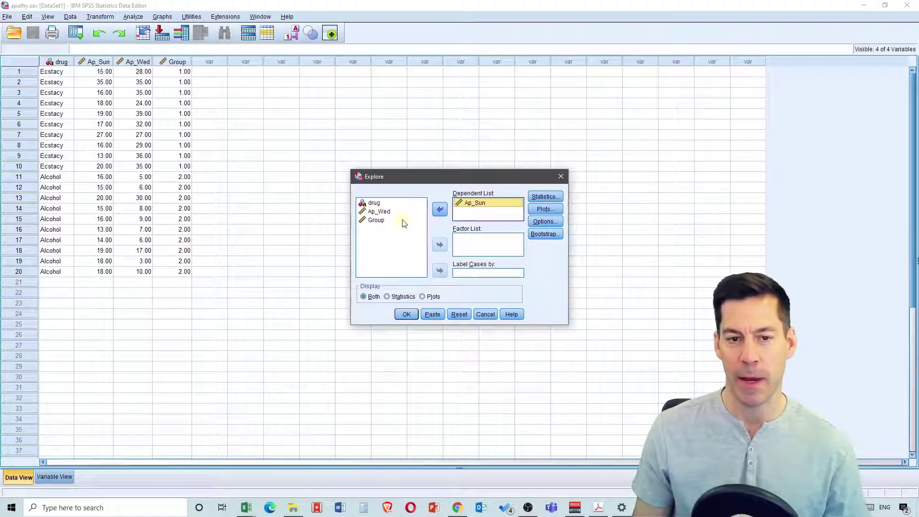
left_click(376, 220)
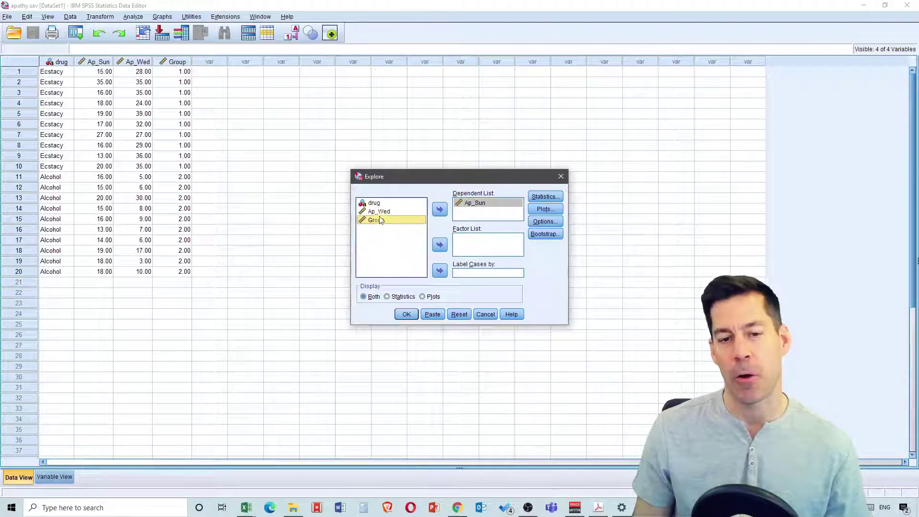
left_click(440, 246)
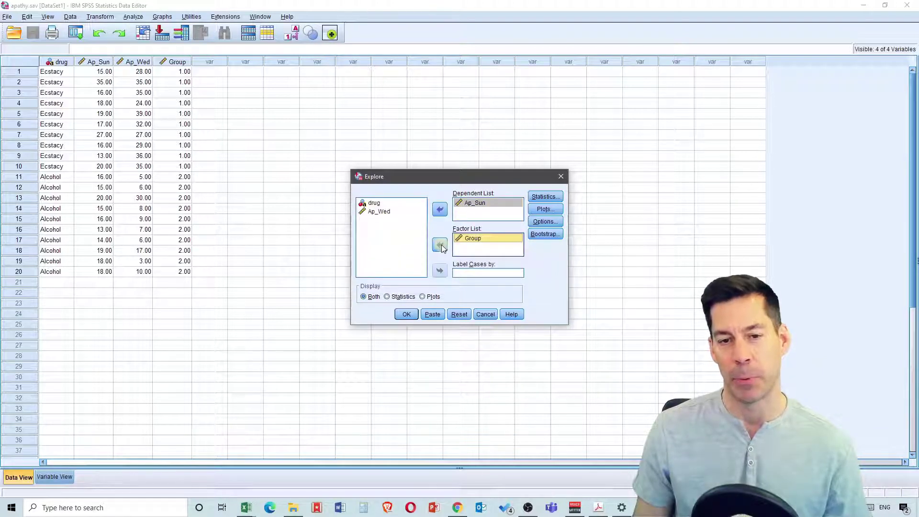
Replace the stem-and-leaf plot with a histogram, include normality plots with tests, and run the Explore analysis
left_click(552, 210)
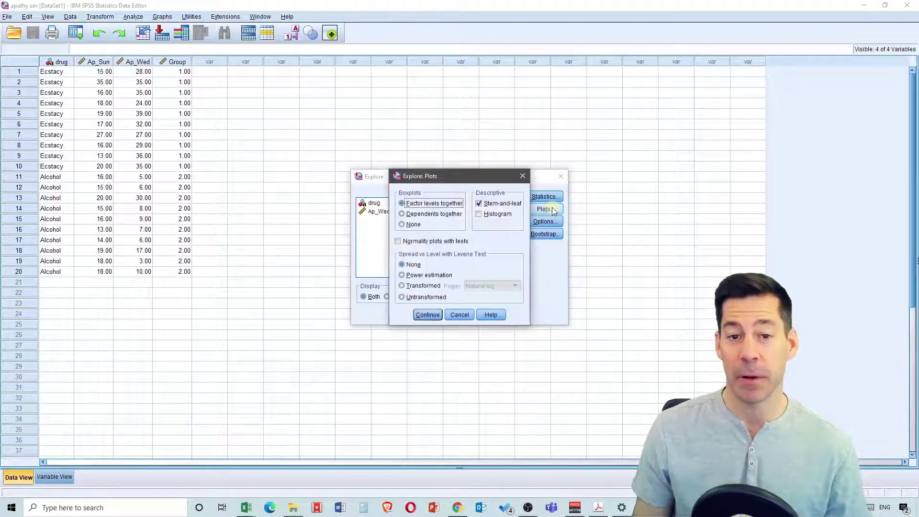
left_click(479, 204)
left_click(479, 214)
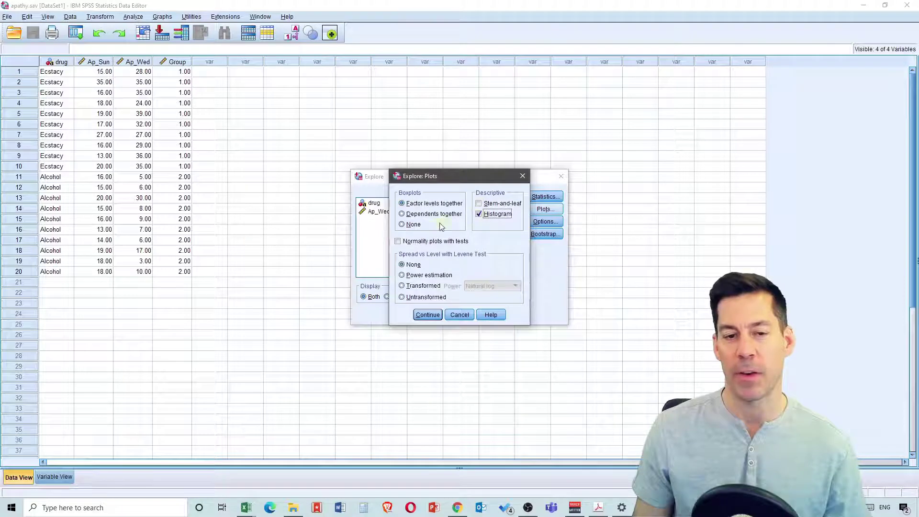
left_click(398, 241)
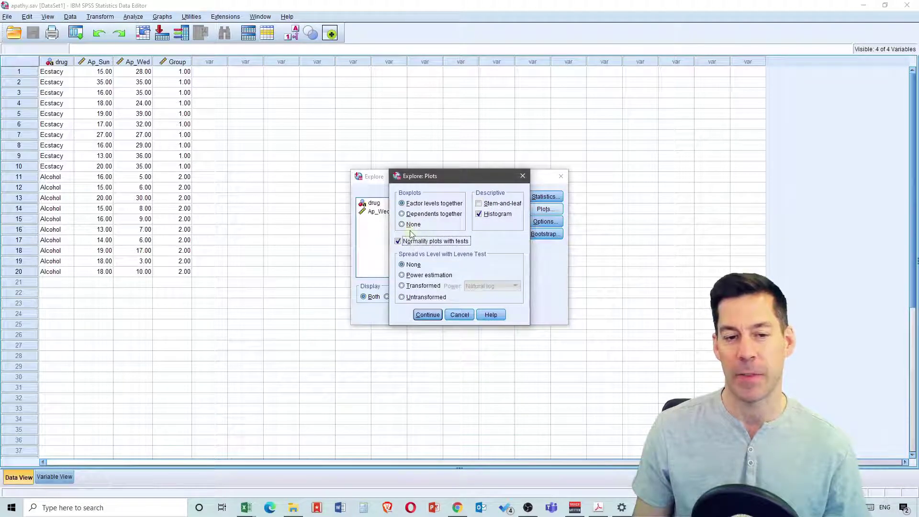
left_click(426, 315)
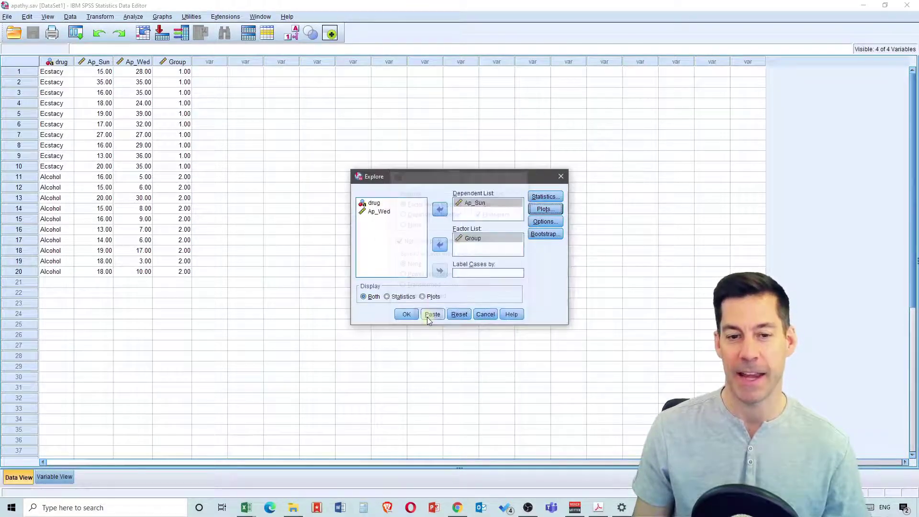
left_click(407, 315)
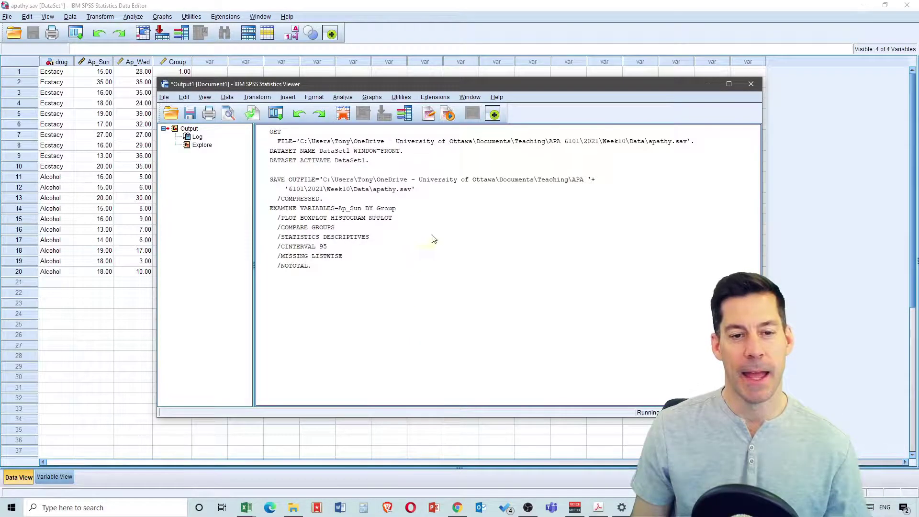
Examine the Ap_Sun descriptives for both groups and the Tests of Normality table in the output
scroll(454, 206, "down", 5)
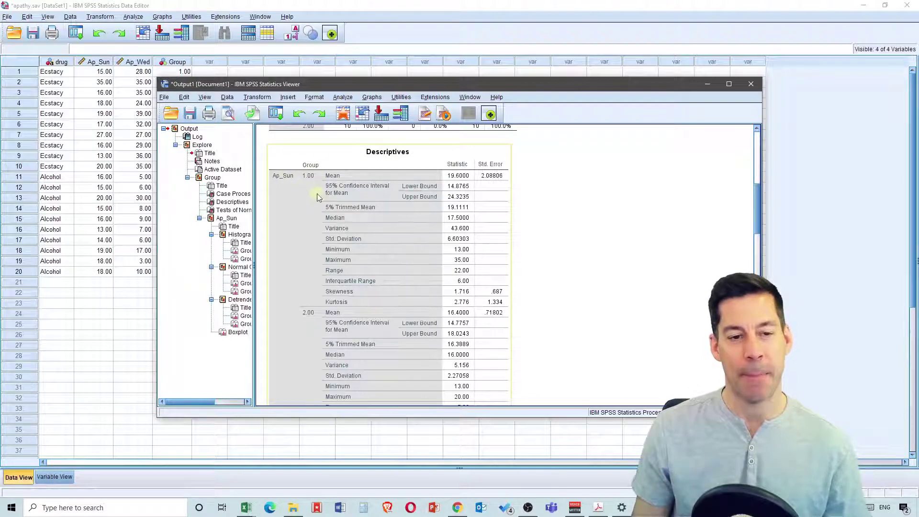
scroll(318, 197, "down", 2)
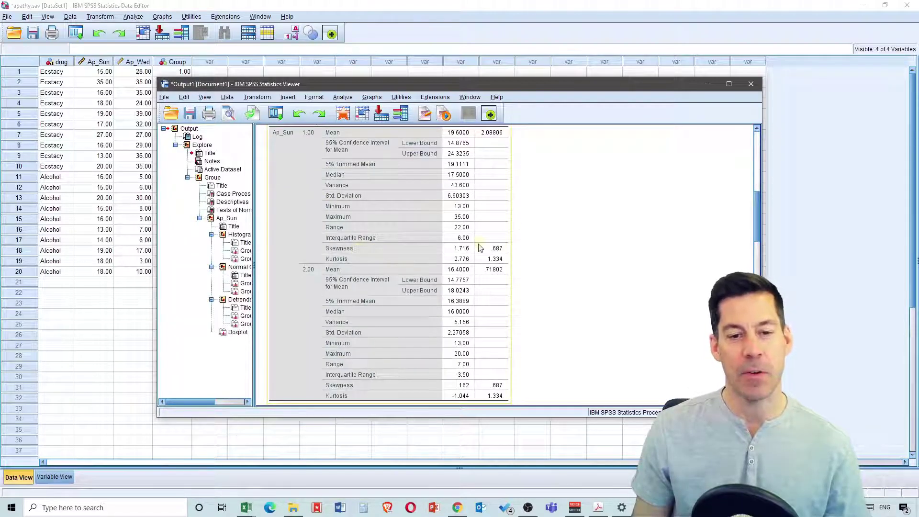
scroll(466, 252, "up", 2)
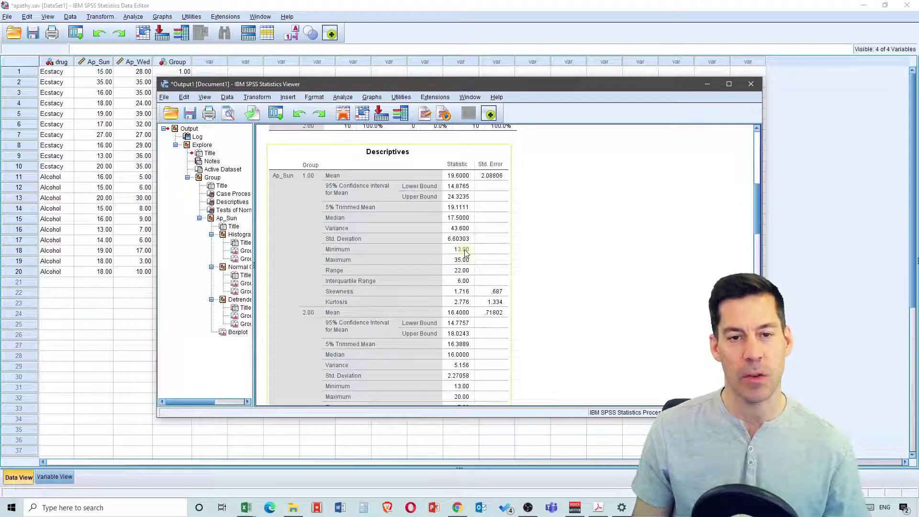
scroll(467, 261, "down", 2)
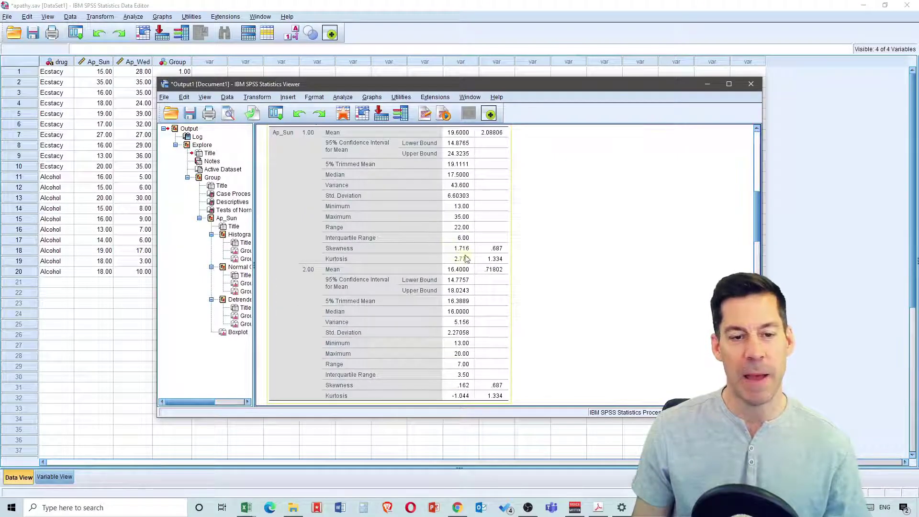
scroll(457, 258, "down", 2)
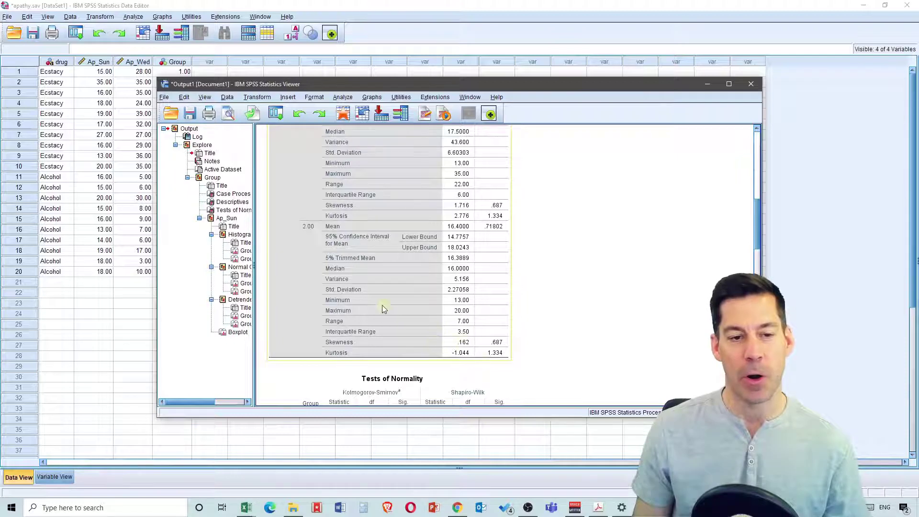
scroll(383, 309, "up", 8)
scroll(324, 283, "down", 6)
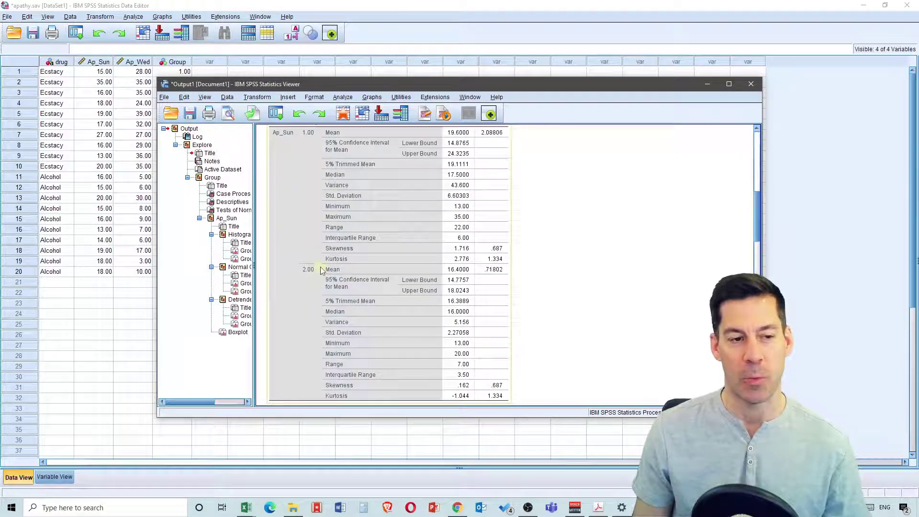
scroll(321, 270, "down", 8)
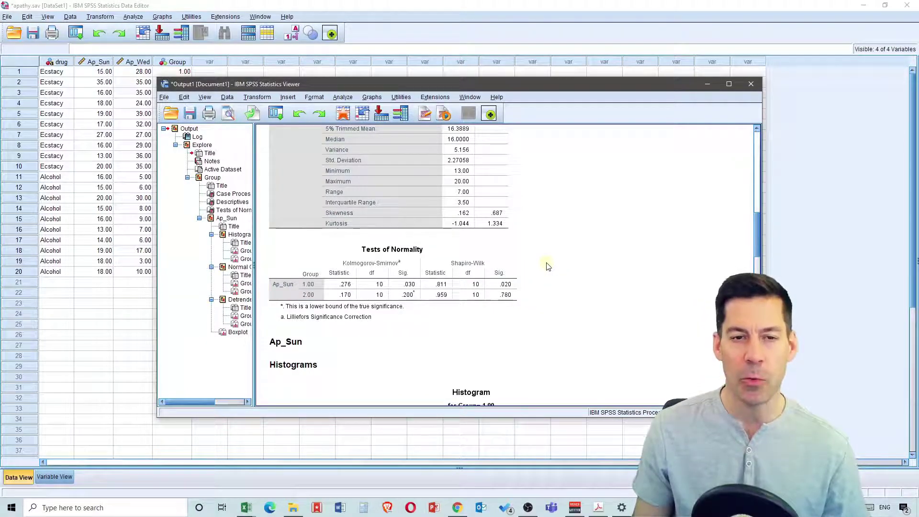
Set up a legacy nonparametric two-independent-samples test with Ap_Sun as the test variable and Group as the grouping variable
left_click(132, 19)
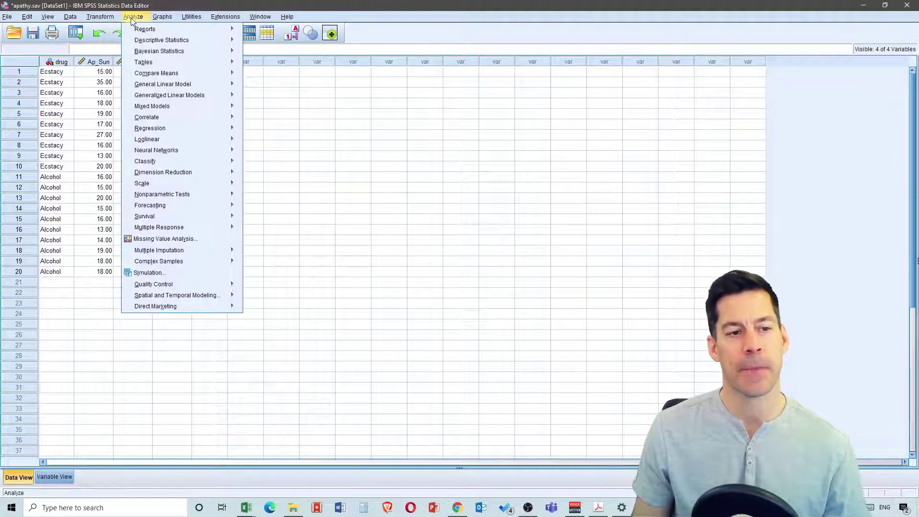
mouse_move(178, 197)
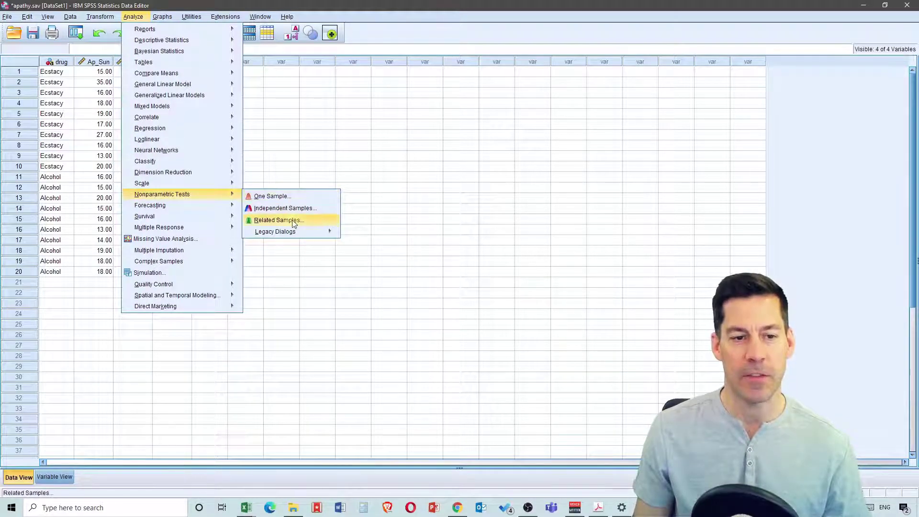
mouse_move(297, 233)
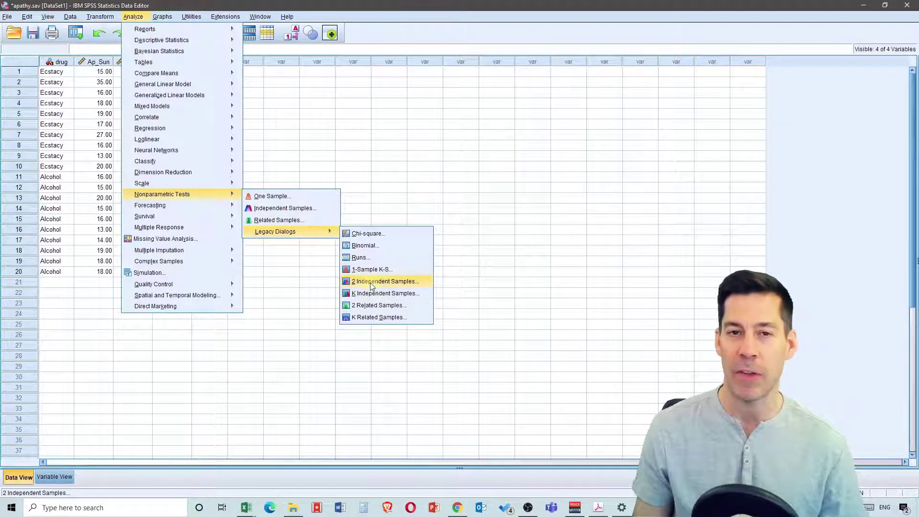
left_click(371, 285)
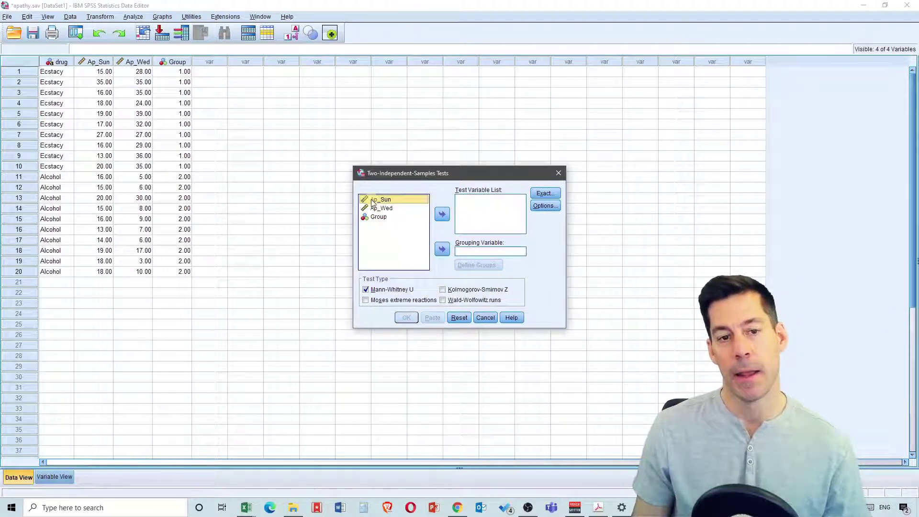
left_click(441, 214)
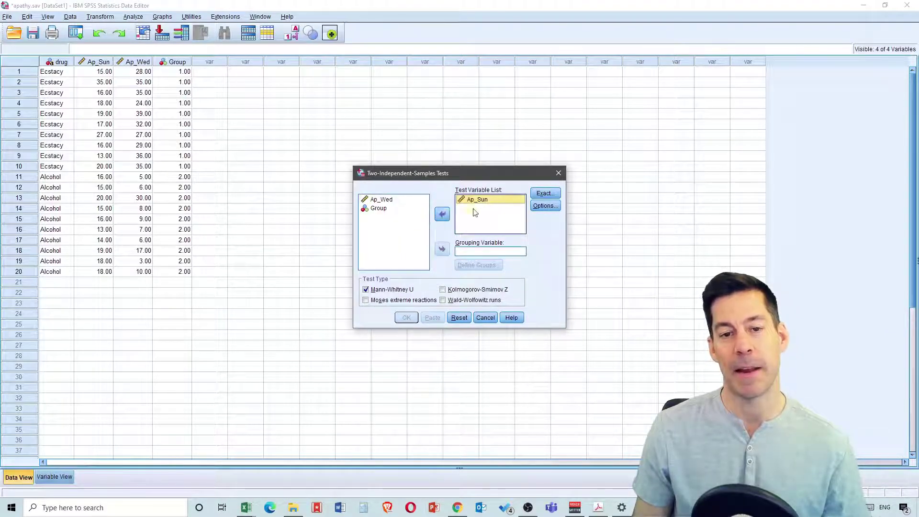
left_click(379, 209)
left_click(441, 249)
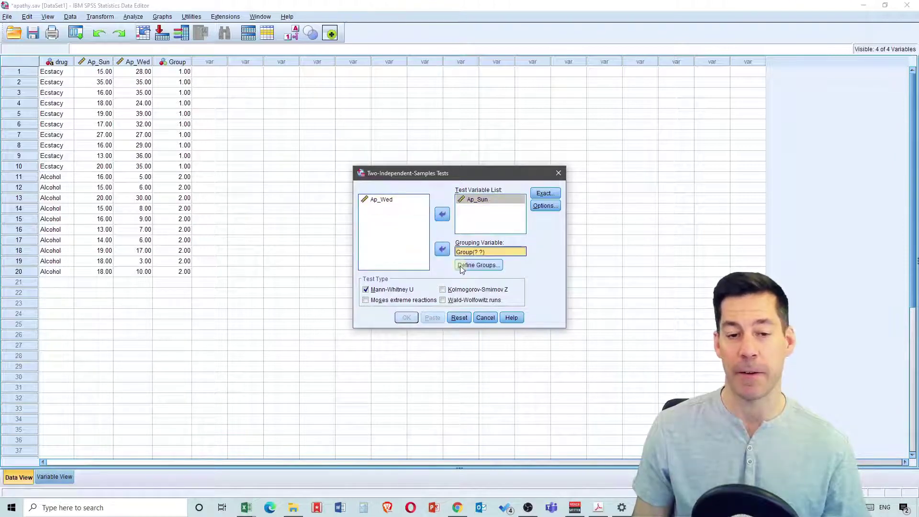
Define the grouping variable's values as 1 for Group 1 and 2 for Group 2
left_click(487, 270)
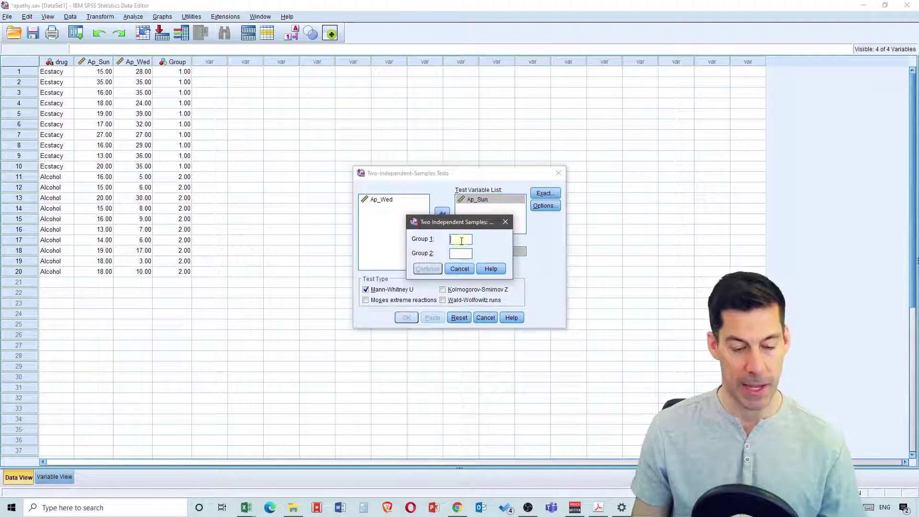
type("1")
type("2")
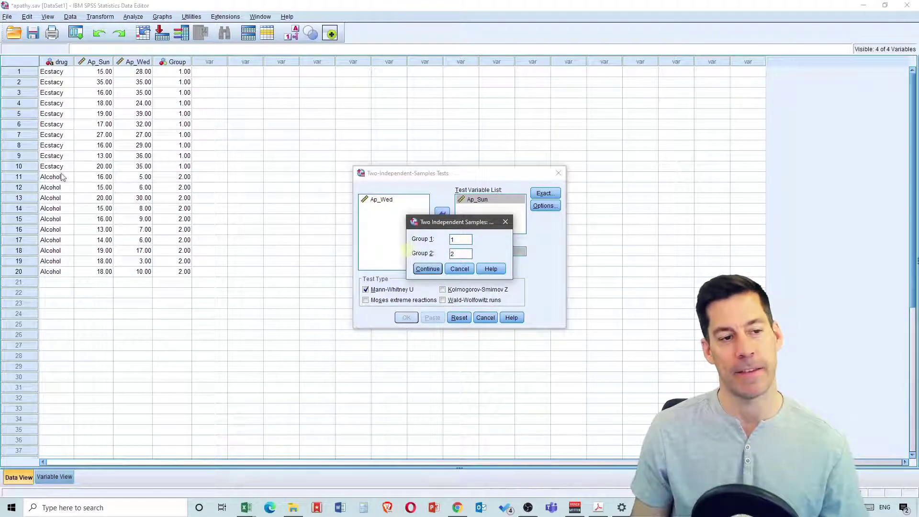
left_click(427, 269)
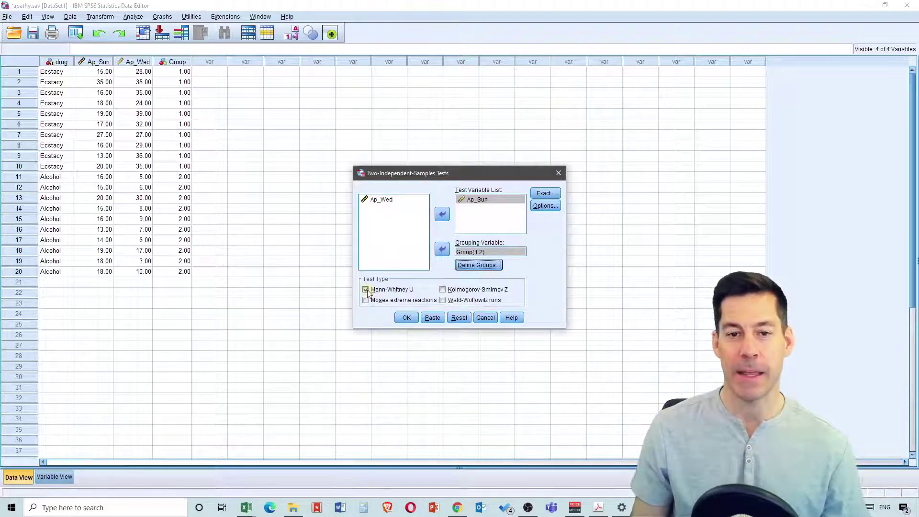
Choose the Exact method for computing significance, run the Mann-Whitney U test, and view its Ranks and Test Statistics tables
left_click(545, 194)
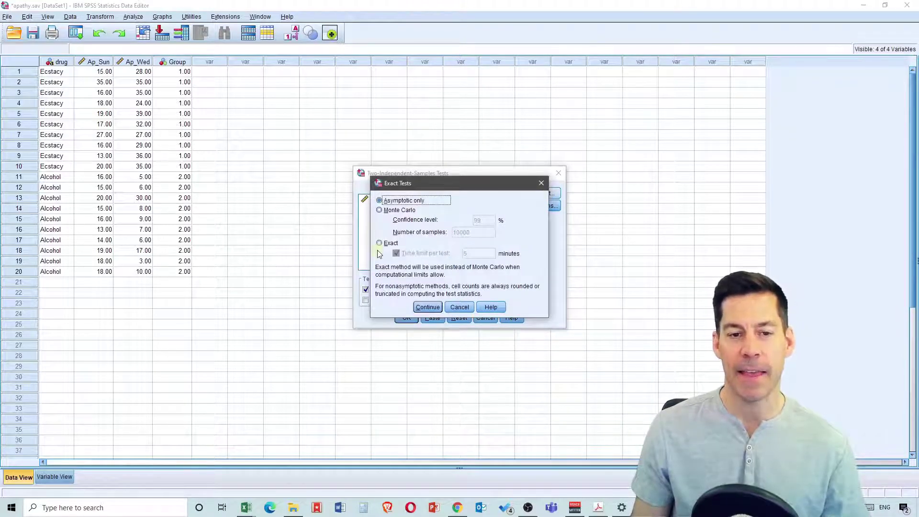
left_click(380, 244)
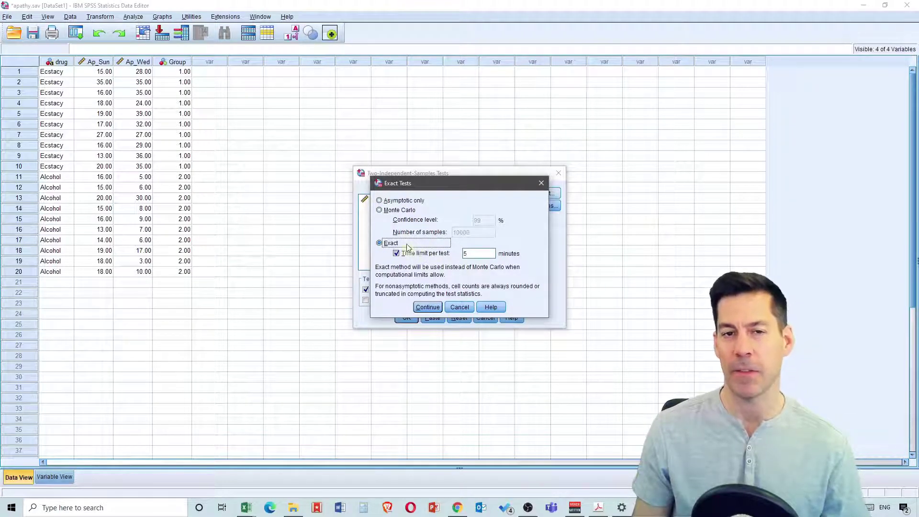
left_click(427, 307)
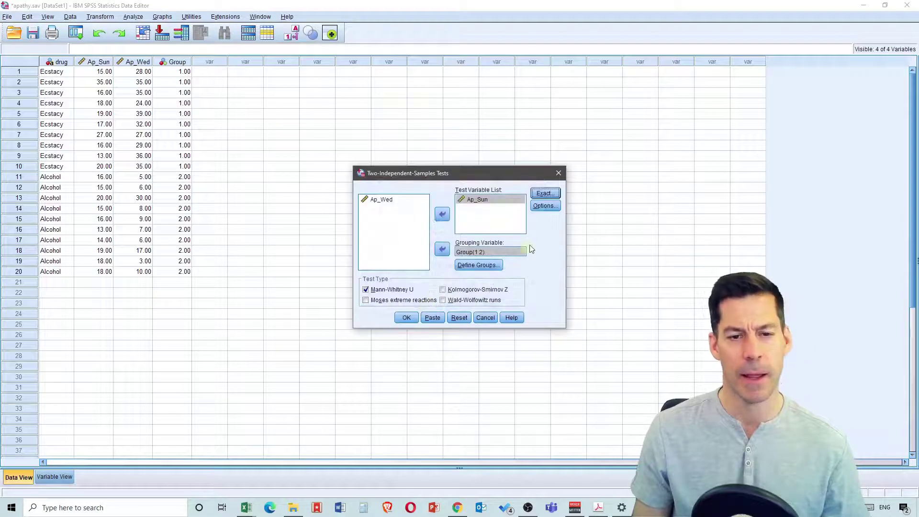
left_click(406, 318)
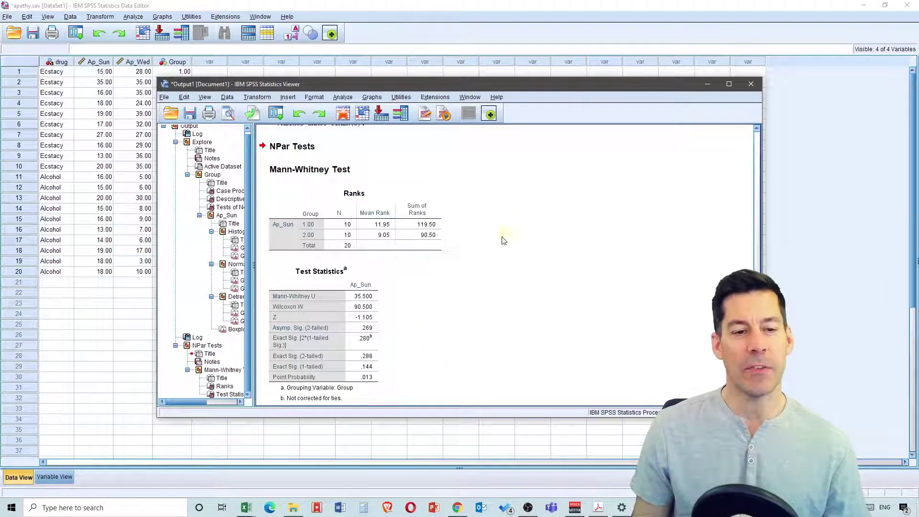
scroll(374, 254, "down", 1)
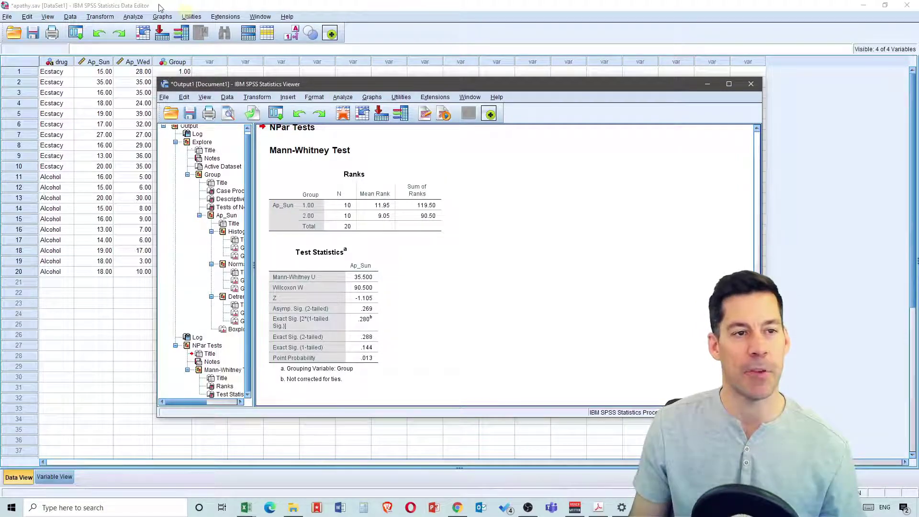
Add Ap_Wed as a second test variable in the legacy two-independent-samples test and rerun the Mann-Whitney U test
left_click(138, 17)
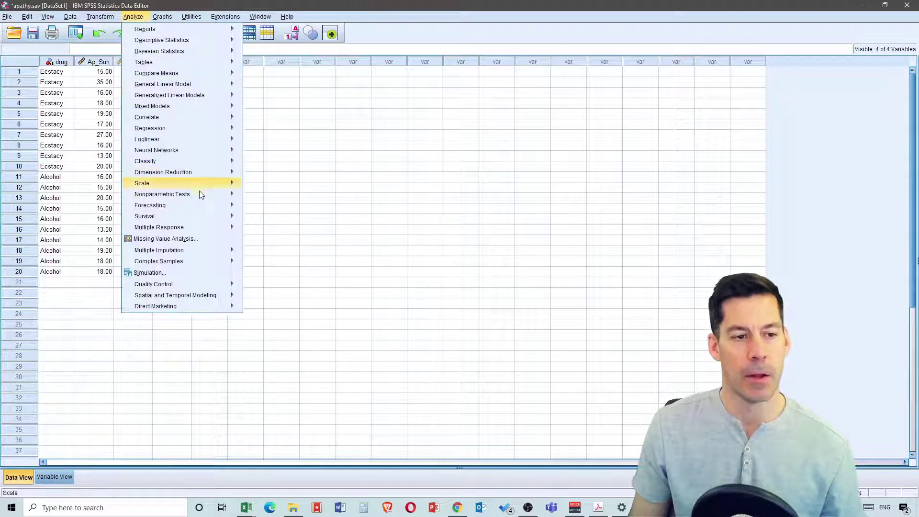
mouse_move(201, 194)
mouse_move(306, 231)
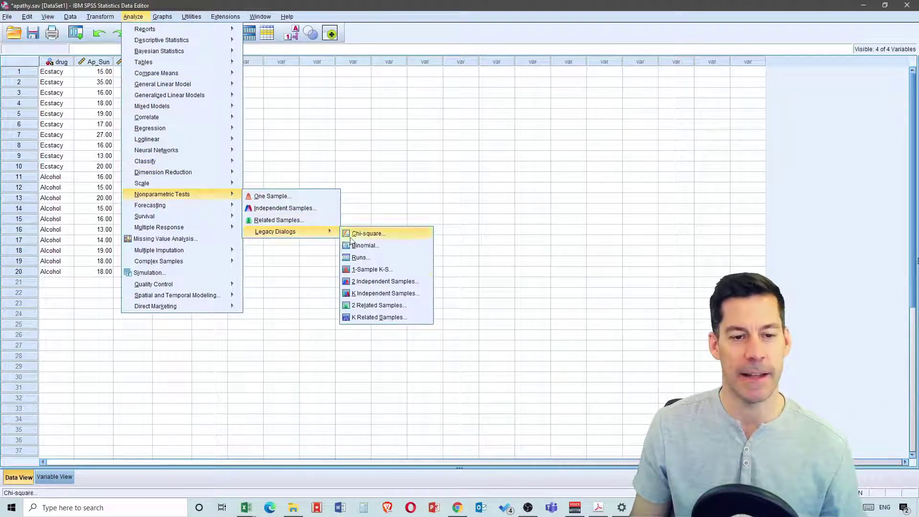
left_click(373, 280)
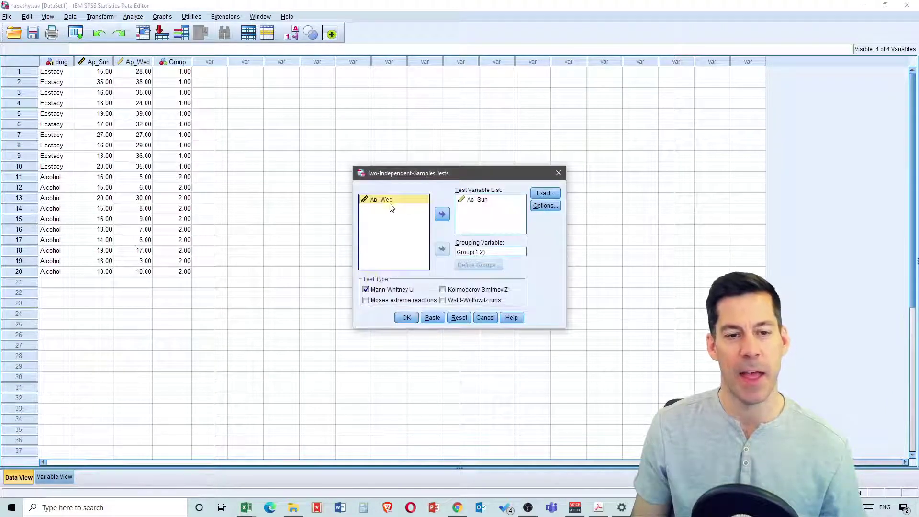
left_click(441, 213)
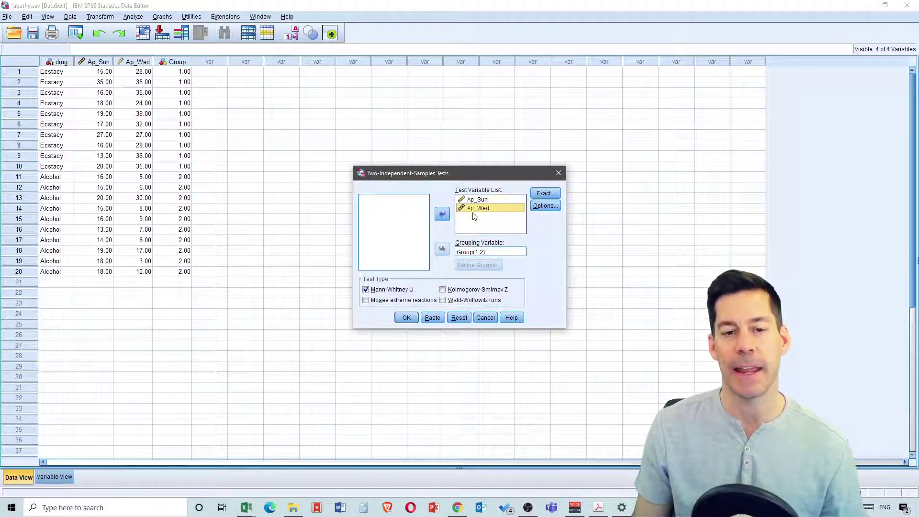
left_click(407, 317)
scroll(507, 280, "down", 1)
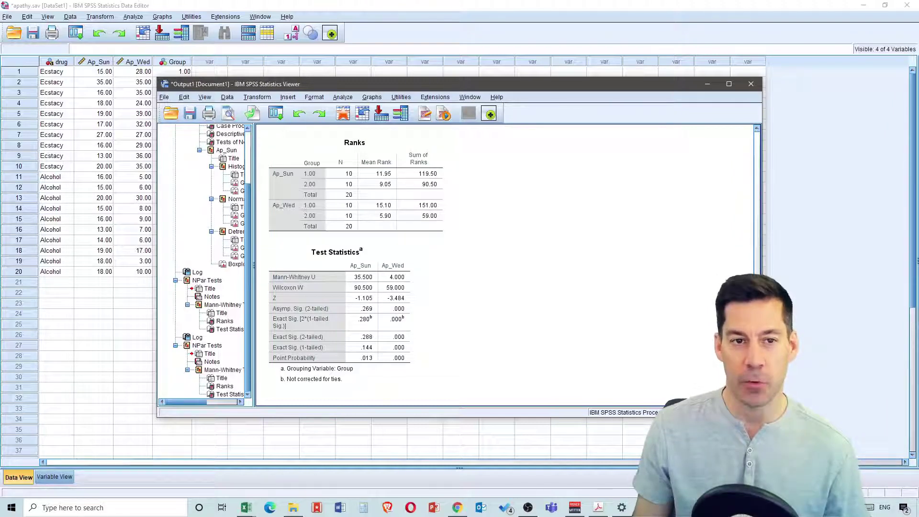
Add Ap_Wed to Ap_Sun as a dependent variable in the Explore analysis by Group and run it
left_click(228, 97)
mouse_move(344, 99)
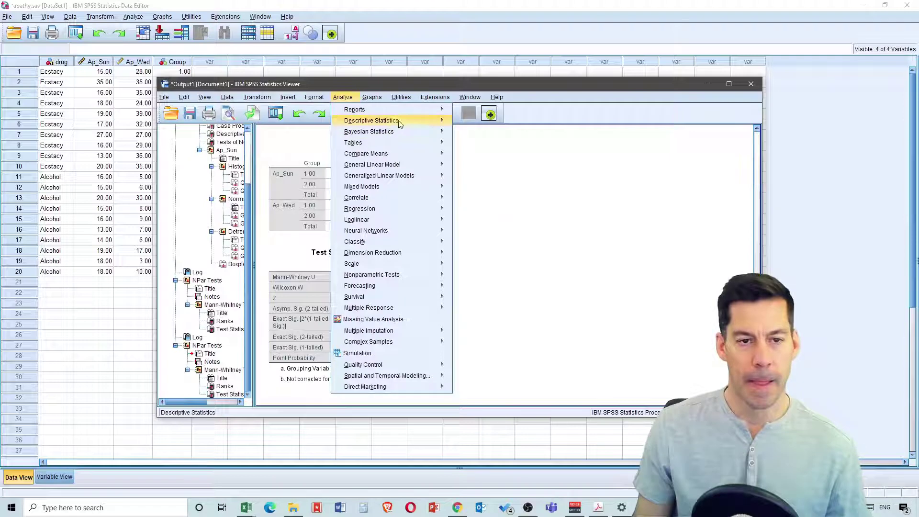
mouse_move(438, 124)
left_click(474, 146)
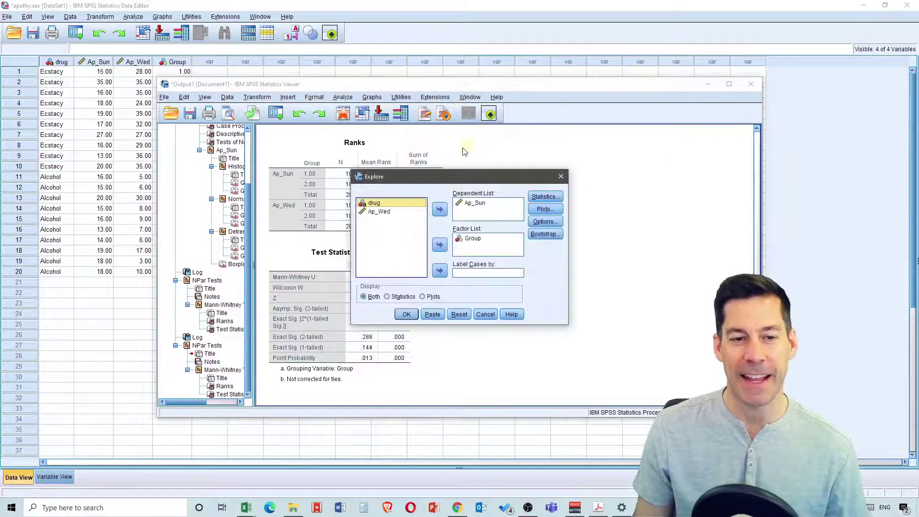
left_click(379, 212)
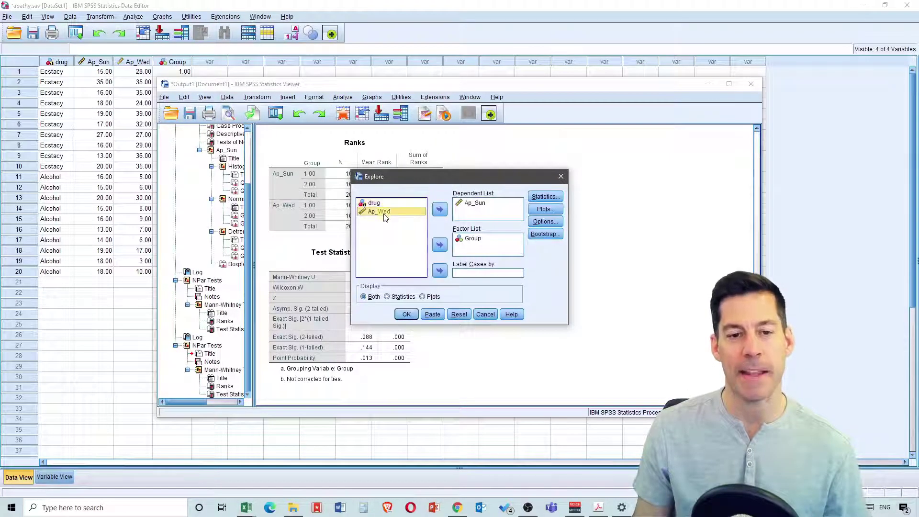
left_click(440, 210)
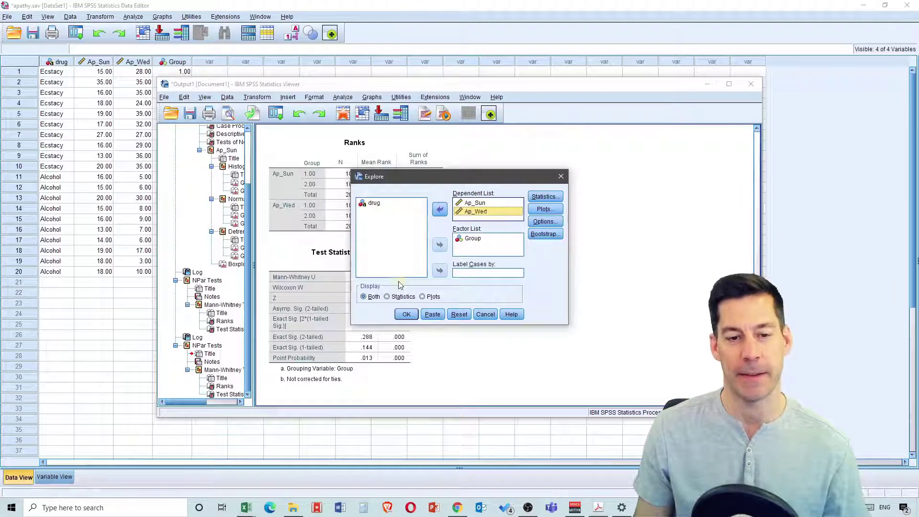
left_click(414, 314)
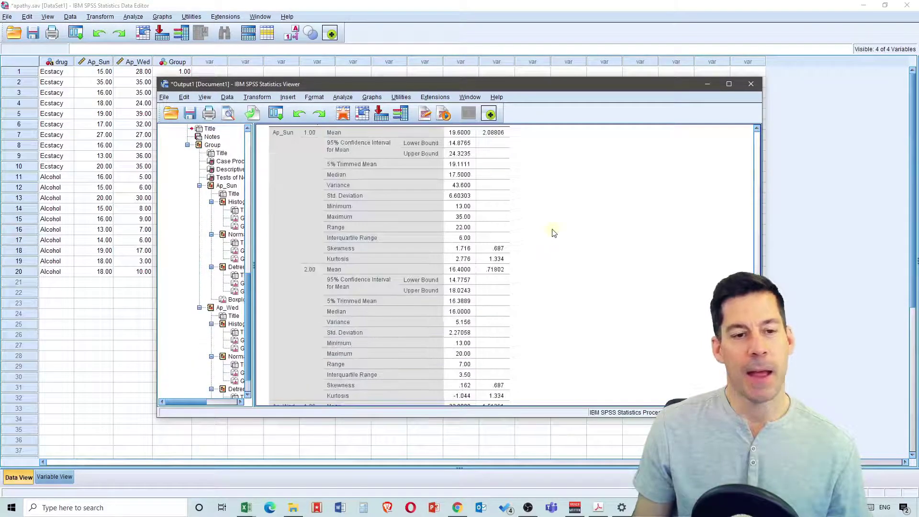
Examine the Descriptives table for Ap_Sun and Ap_Wed in both groups, especially the Ap_Wed medians
scroll(364, 211, "down", 3)
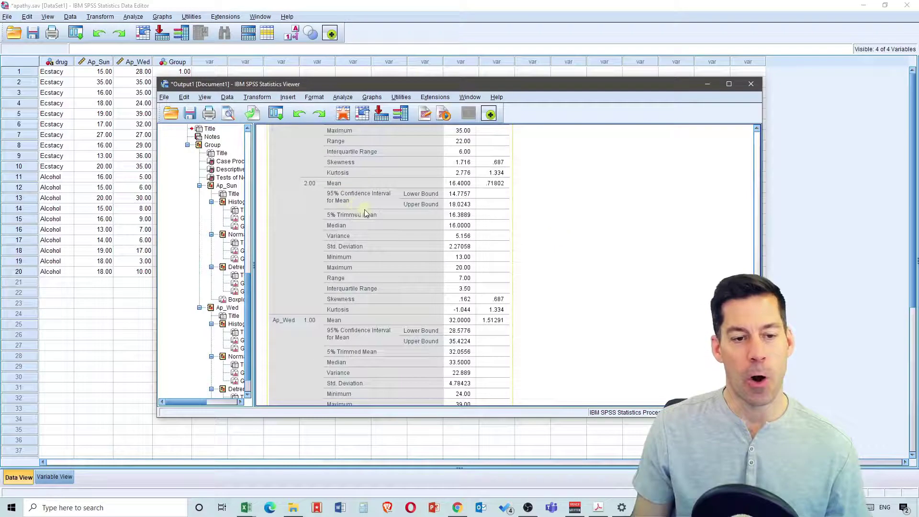
scroll(364, 209, "down", 5)
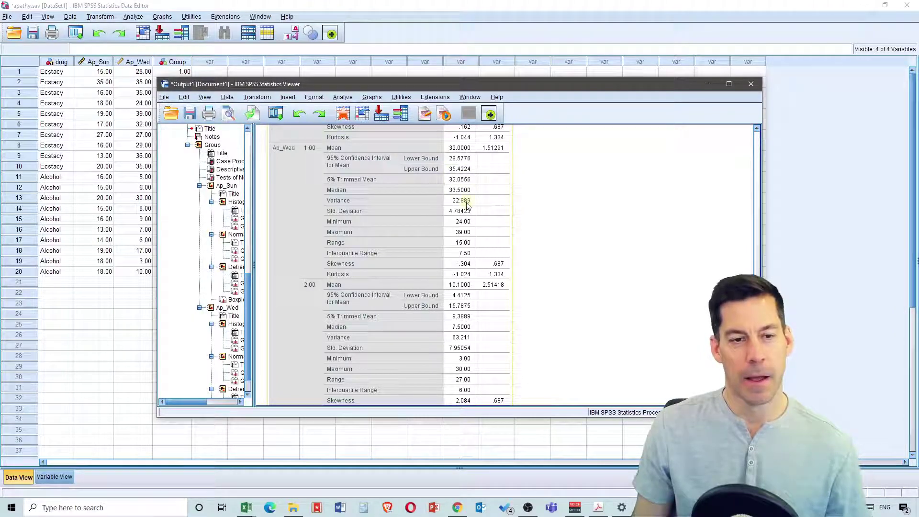
scroll(458, 215, "down", 2)
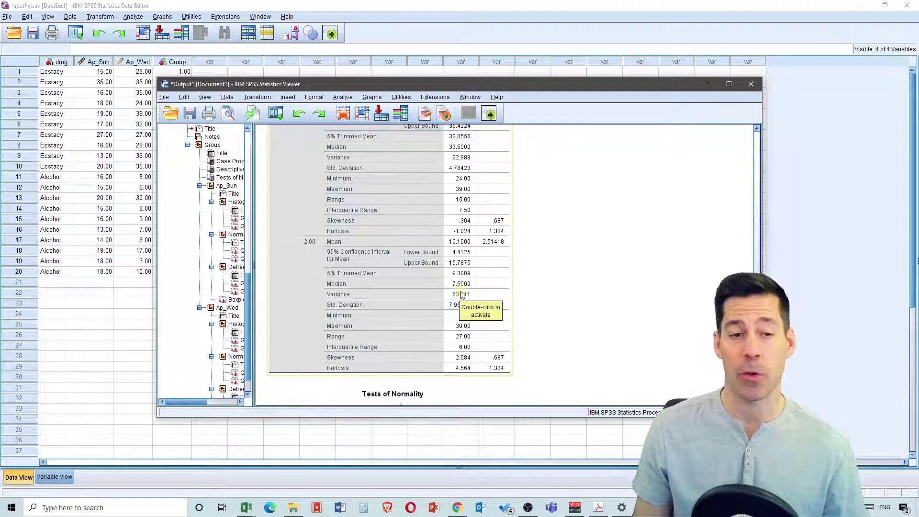
scroll(464, 290, "up", 2)
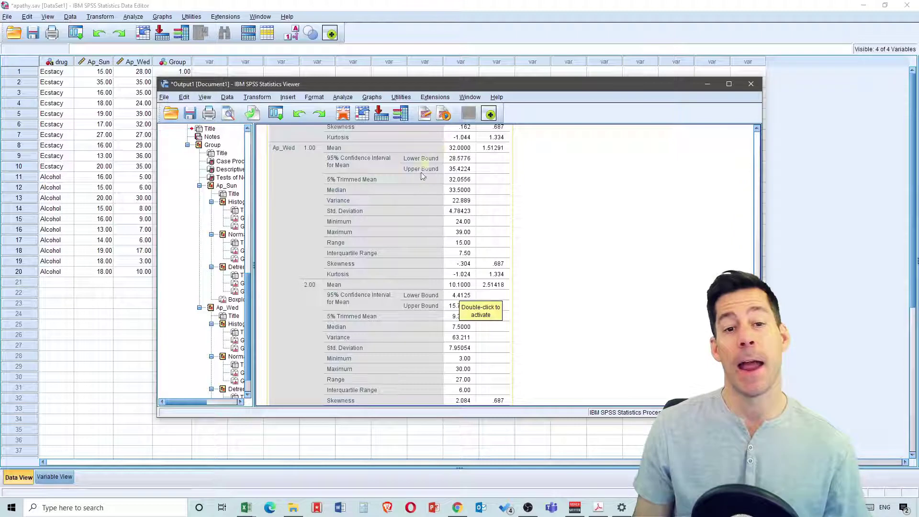
scroll(454, 244, "down", 2)
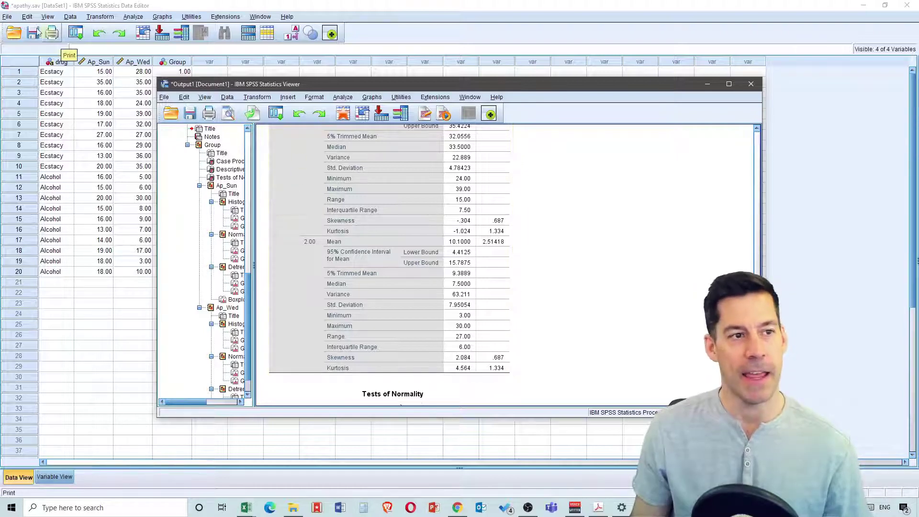
Open the data file apathy-2day.sav from the Data folder
left_click(7, 16)
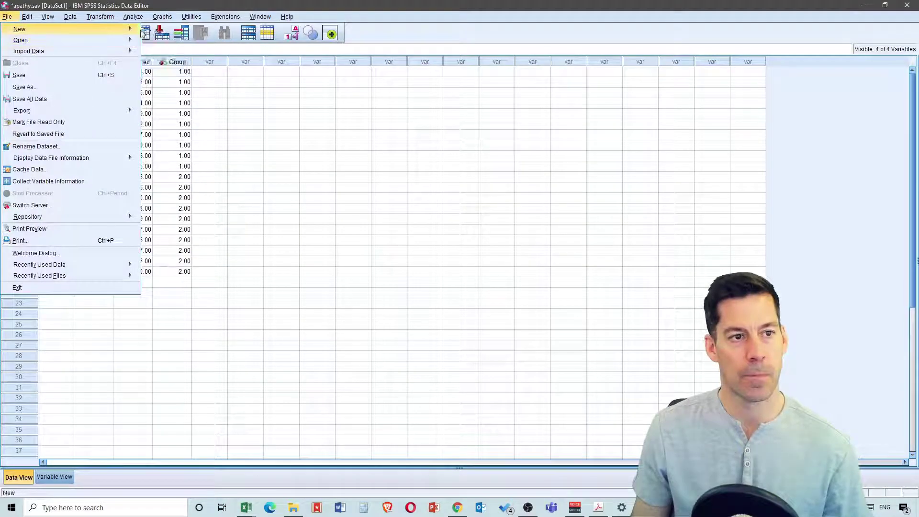
left_click(154, 42)
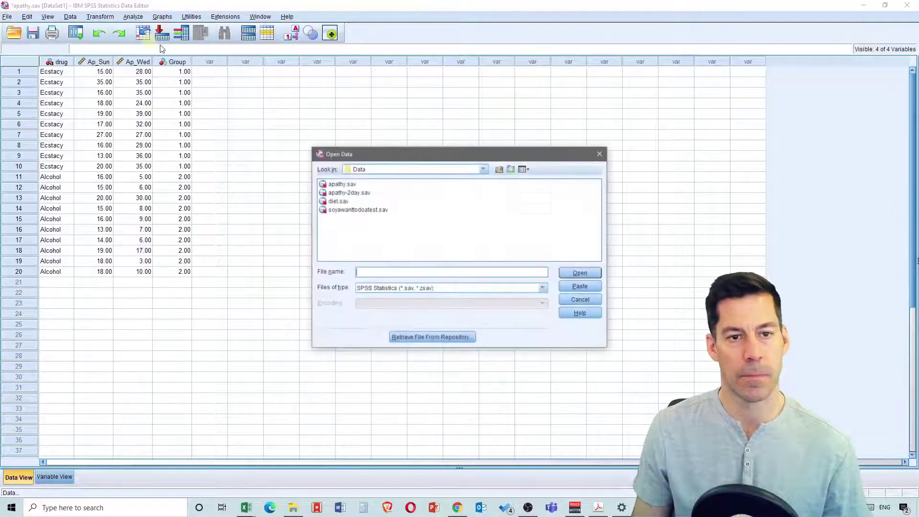
left_click(349, 192)
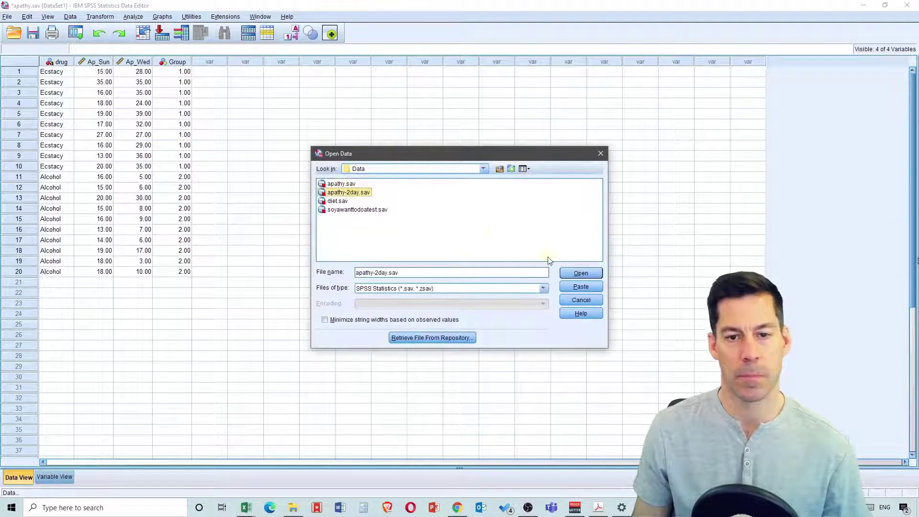
left_click(581, 275)
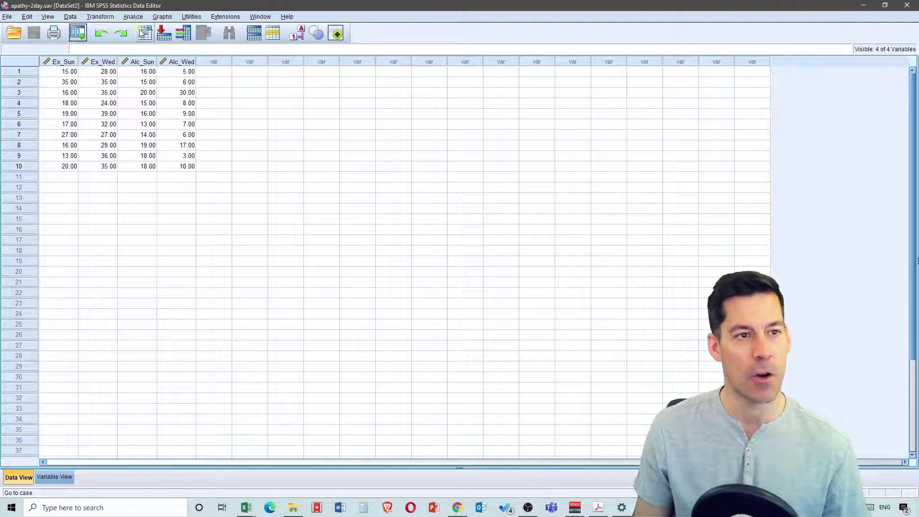
Set up an Explore analysis with Ex_Sun, Ex_Wed, Alc_Sun and Alc_Wed as dependent variables
left_click(130, 18)
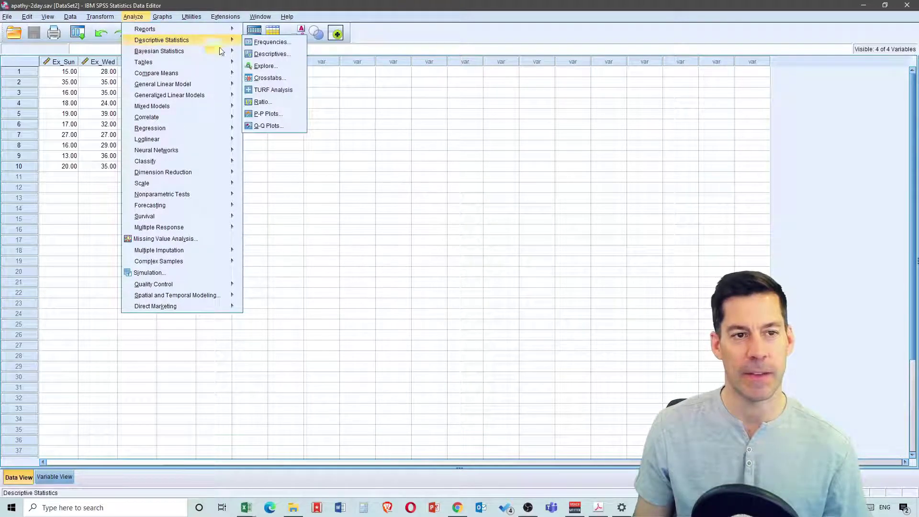
mouse_move(239, 50)
left_click(270, 67)
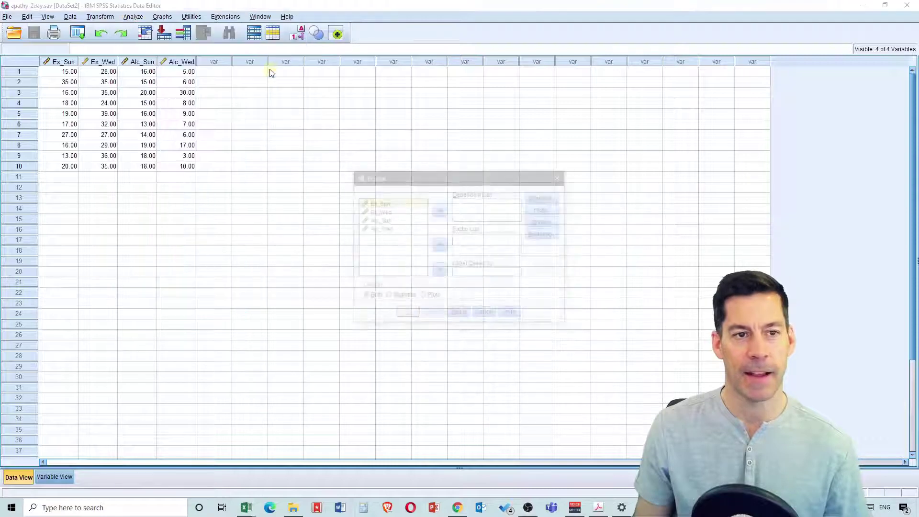
left_click(381, 228, "shift")
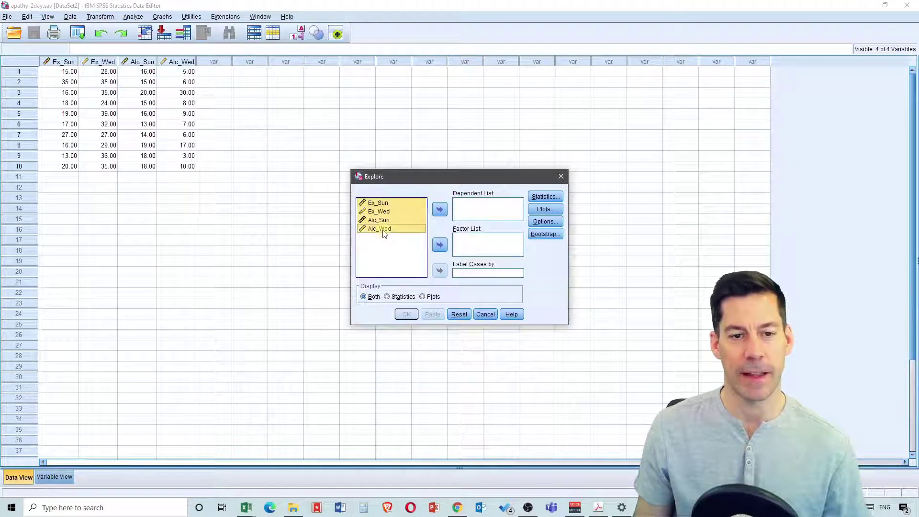
left_click(439, 210)
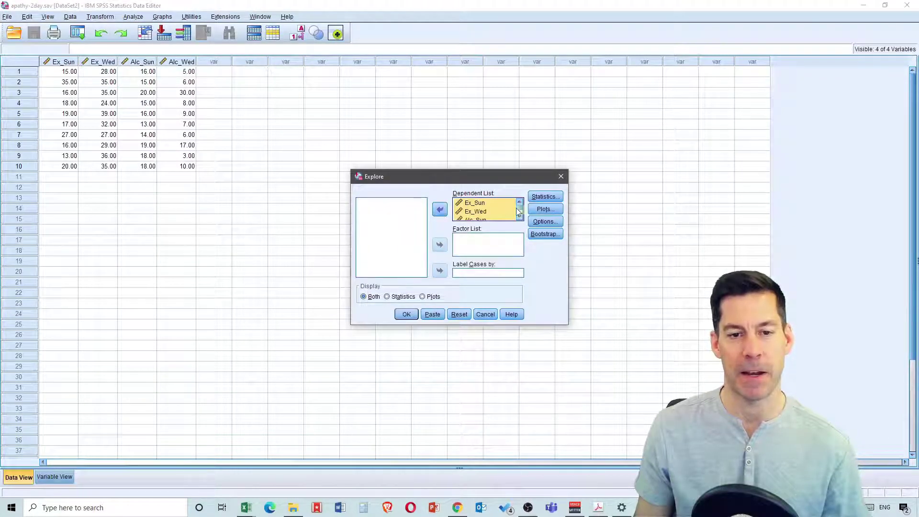
Turn off the stem-and-leaf plot, turn on normality plots with tests, and run the Explore analysis
left_click(541, 211)
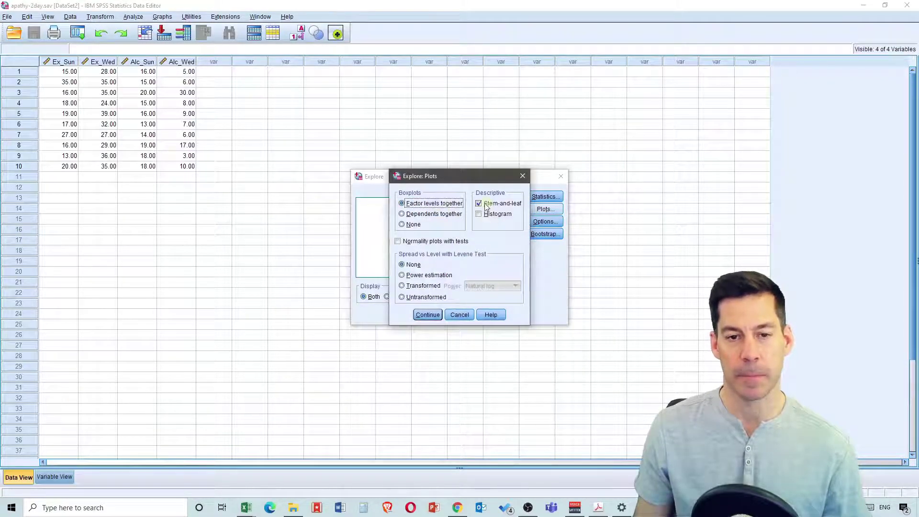
left_click(478, 204)
left_click(399, 241)
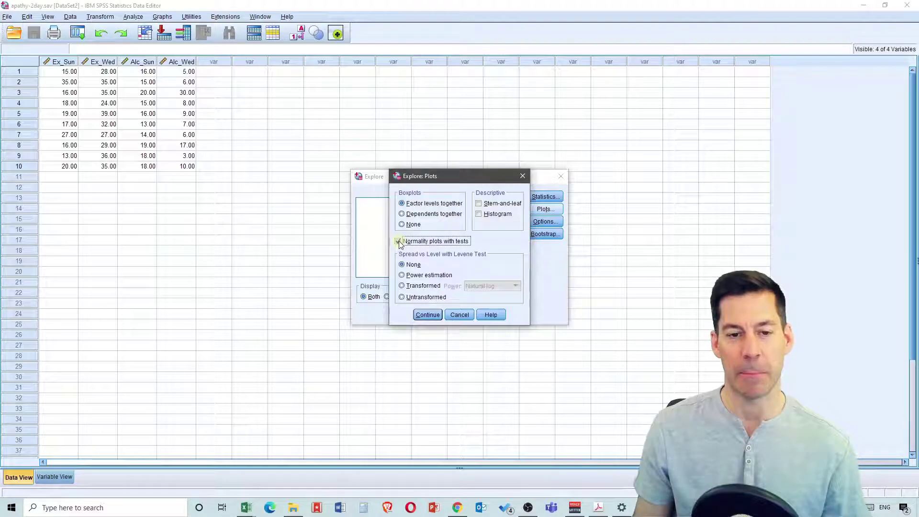
left_click(431, 317)
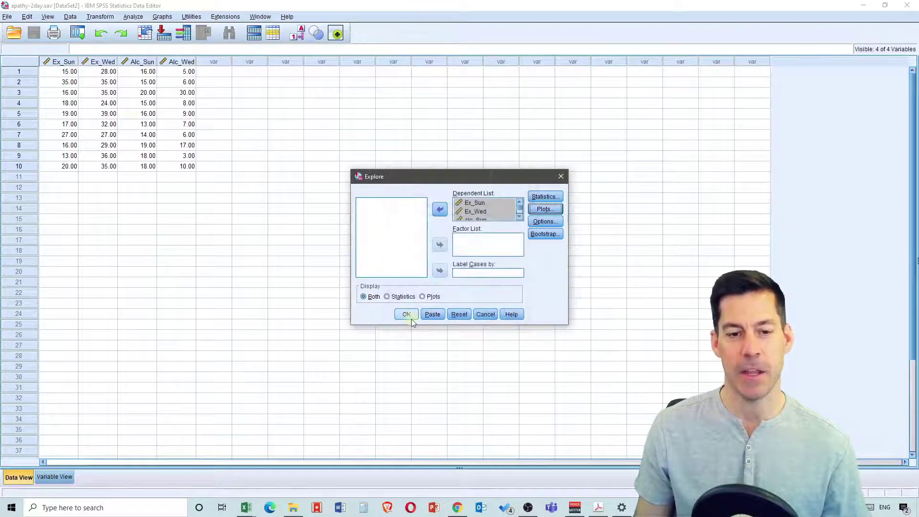
left_click(407, 315)
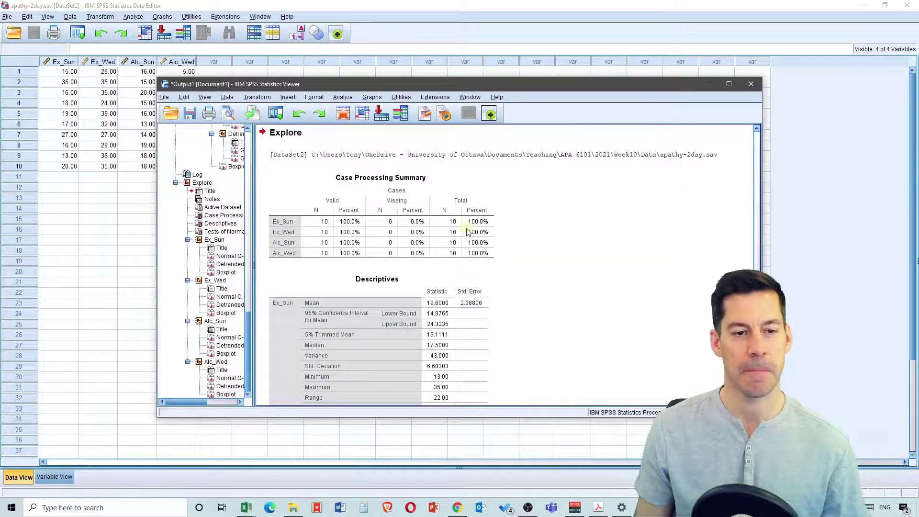
Maximize the output and examine the Descriptives and Tests of Normality tables for the four apathy variables
left_click(729, 85)
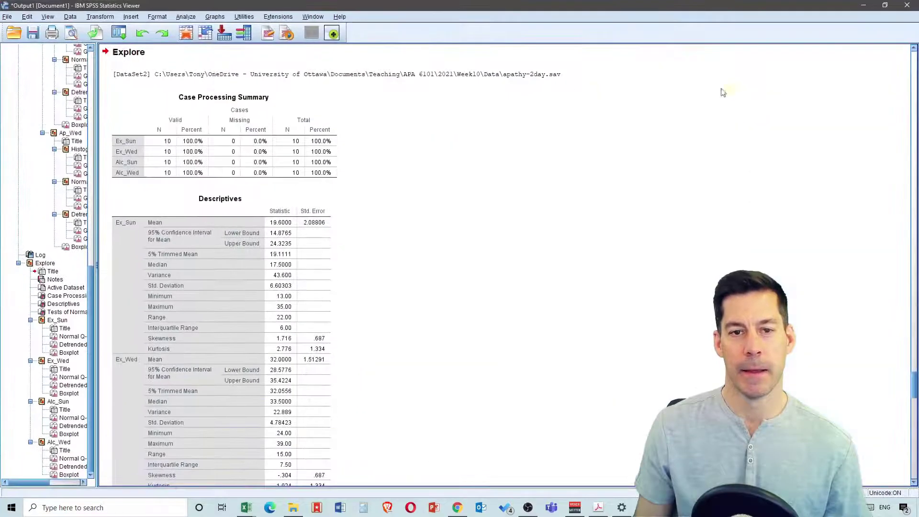
scroll(390, 113, "down", 3)
scroll(390, 115, "down", 3)
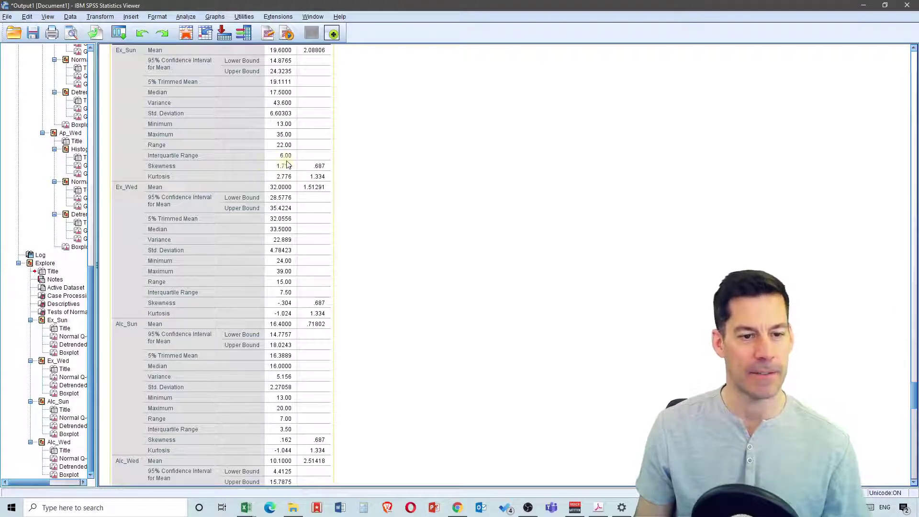
scroll(287, 164, "down", 5)
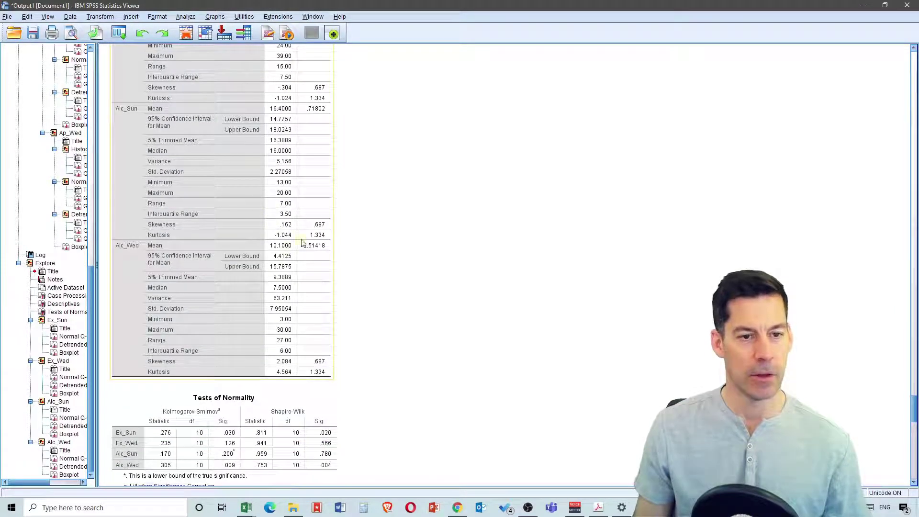
scroll(280, 293, "down", 1)
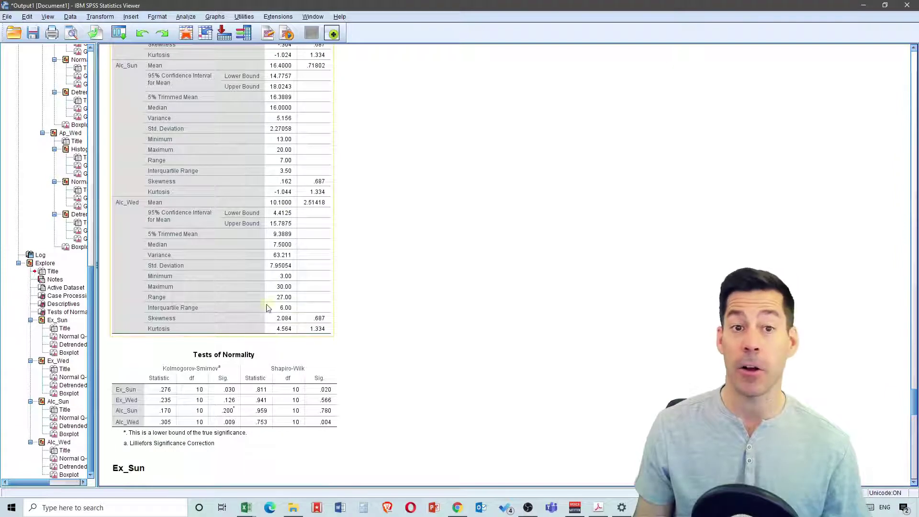
scroll(258, 333, "down", 2)
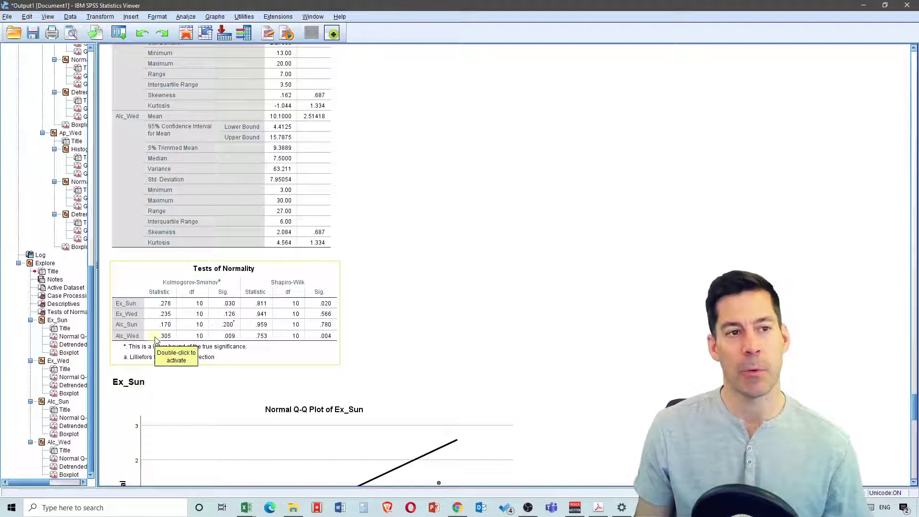
Start a legacy two-related-samples nonparametric test and add Ex_Sun with Ex_Wed as the first test pair
left_click(185, 16)
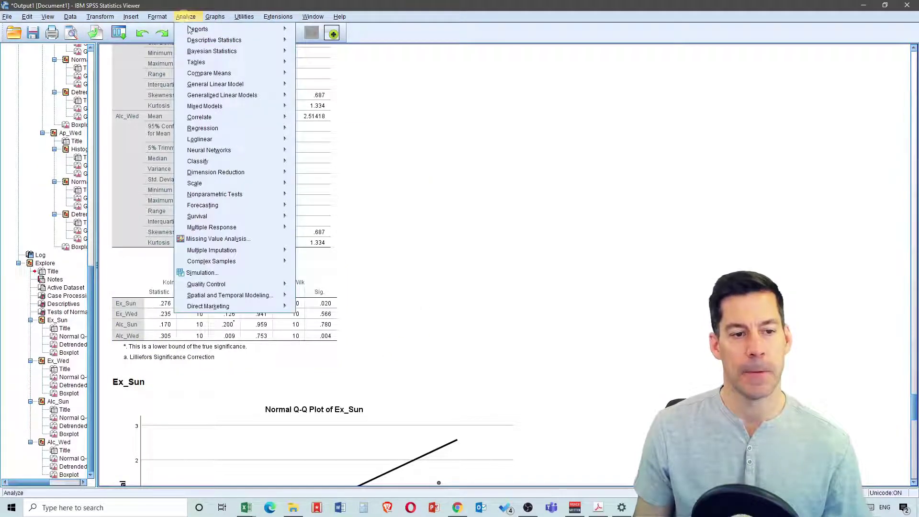
mouse_move(246, 197)
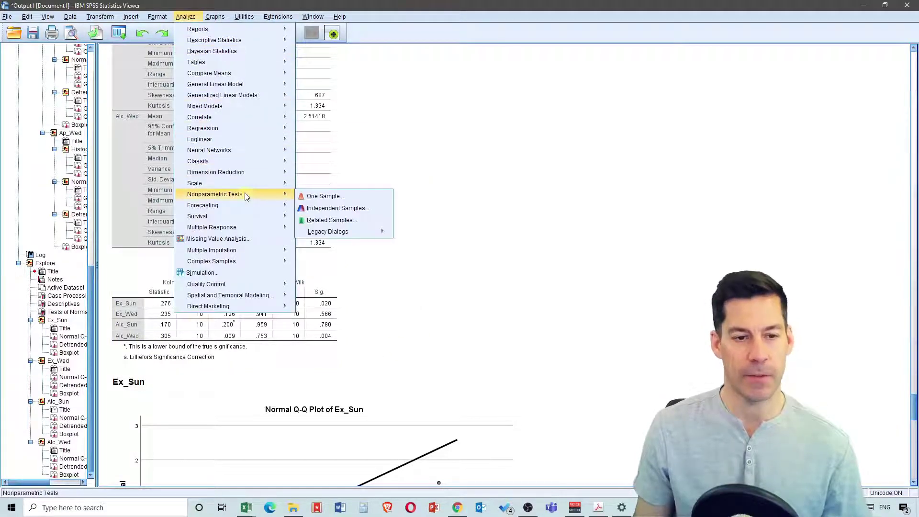
mouse_move(326, 237)
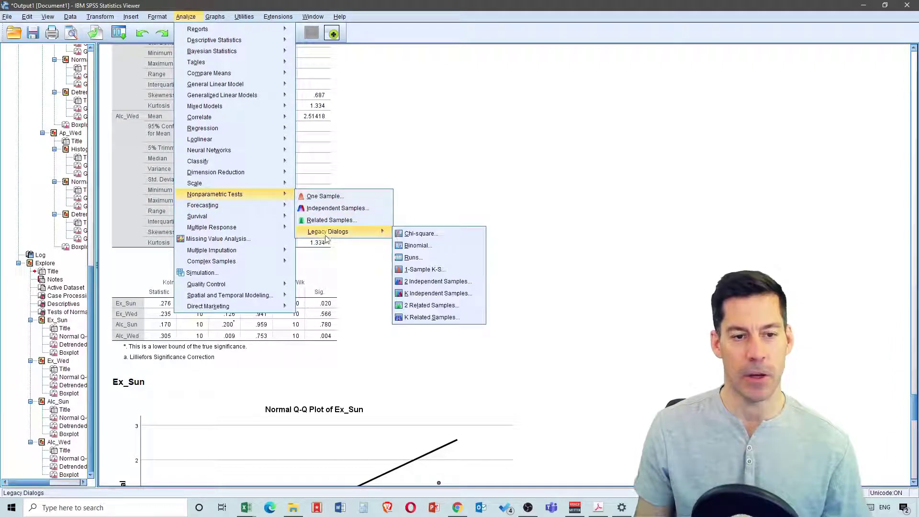
left_click(426, 305)
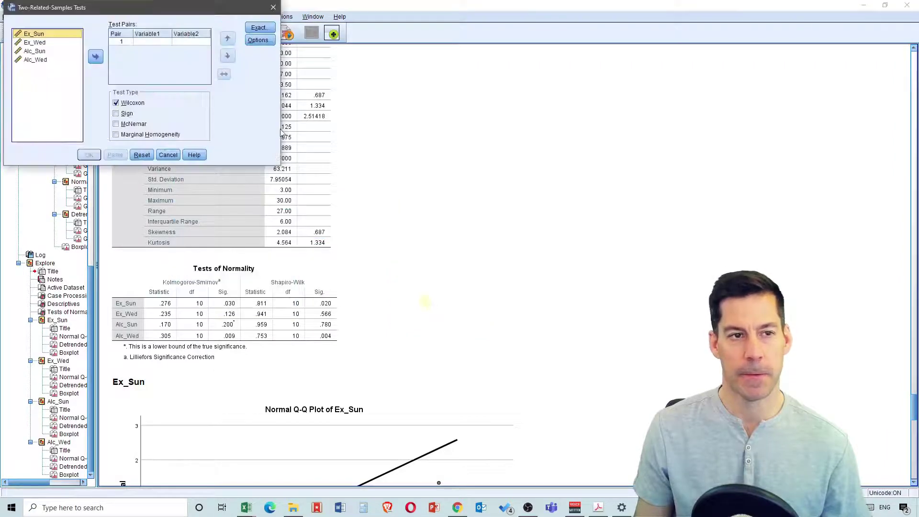
left_click_drag(182, 12, 375, 108)
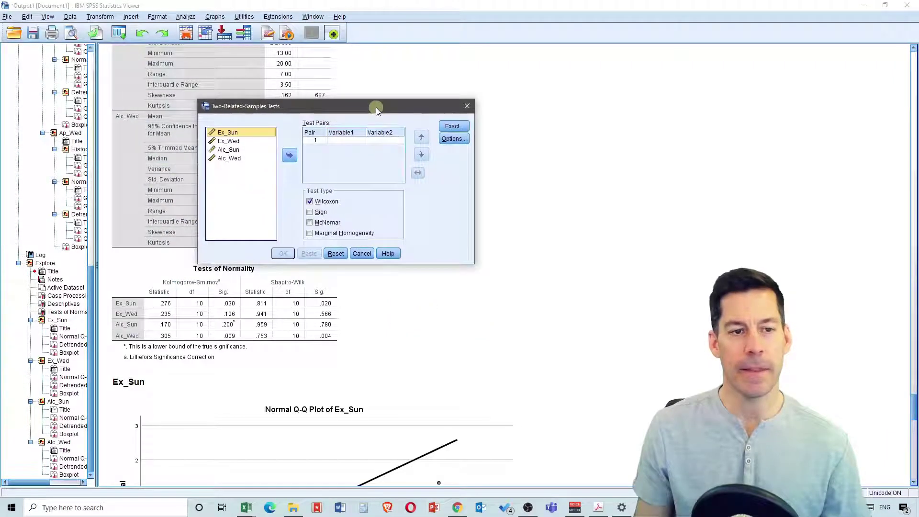
left_click(233, 133)
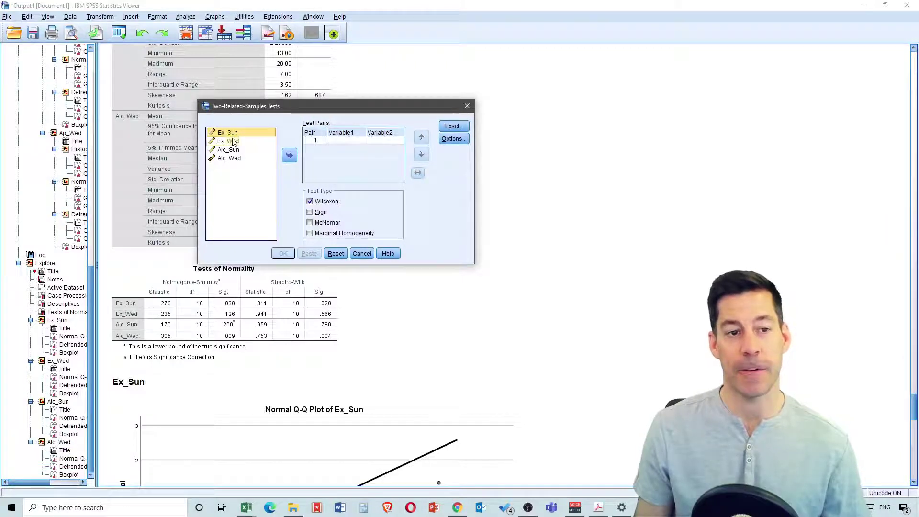
left_click(237, 150, "shift")
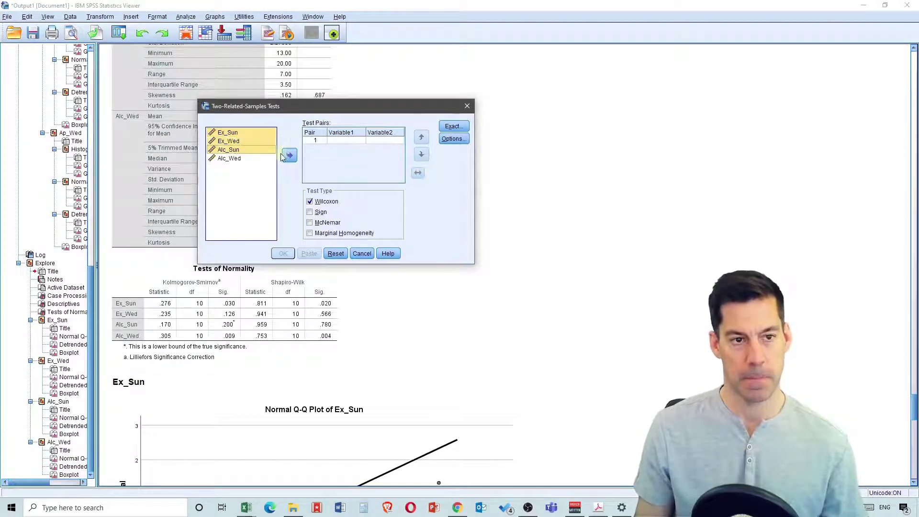
left_click(232, 133)
left_click(234, 141, "shift")
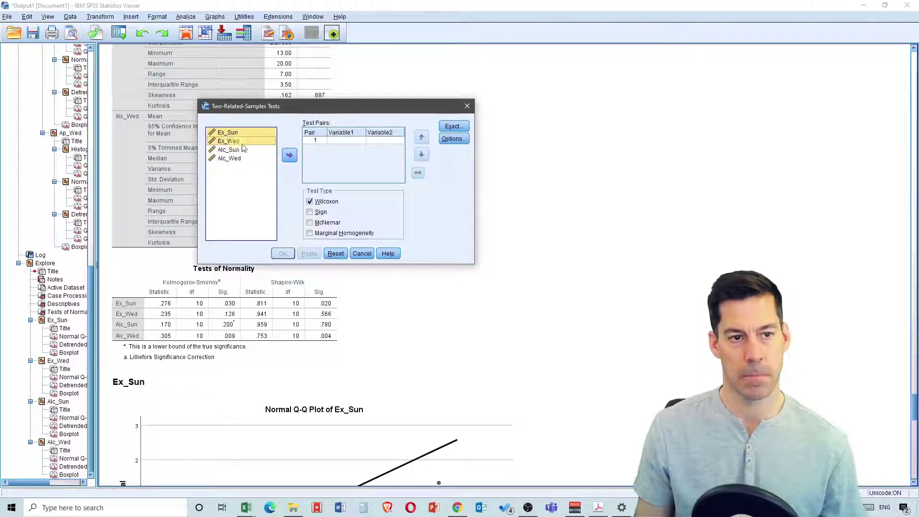
left_click(289, 156)
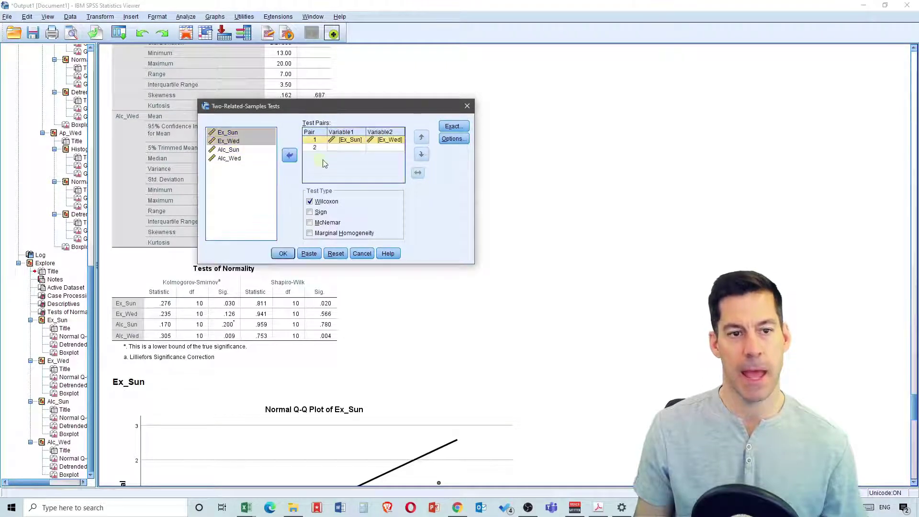
Add Alc_Sun with Alc_Wed as the second test pair
left_click(235, 150)
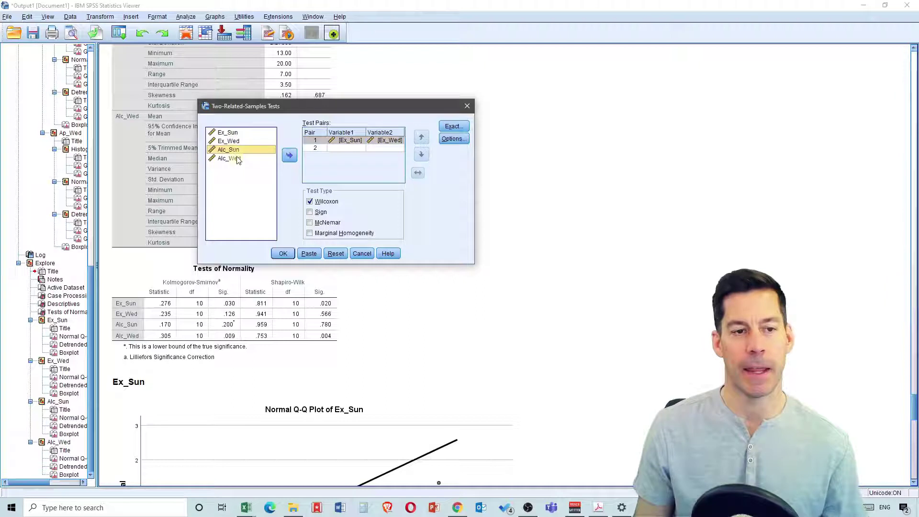
left_click(242, 158, "shift")
left_click(289, 155)
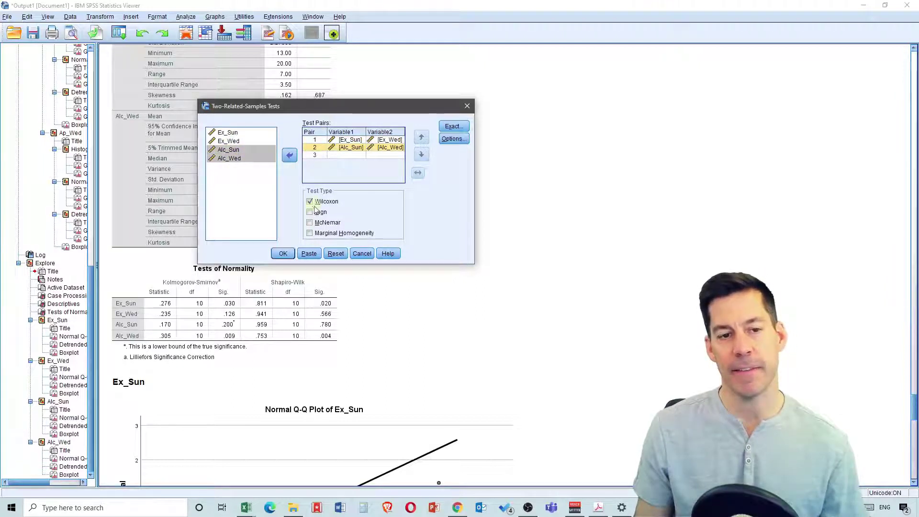
Choose the Exact method, run the Wilcoxon test on both pairs, and check the exact two-tailed significance in Test Statistics
left_click(453, 126)
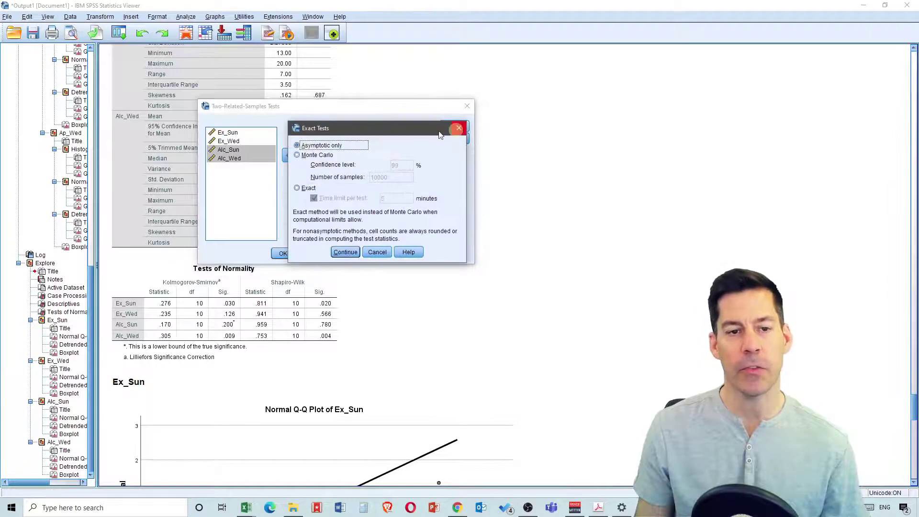
left_click(297, 187)
left_click(345, 252)
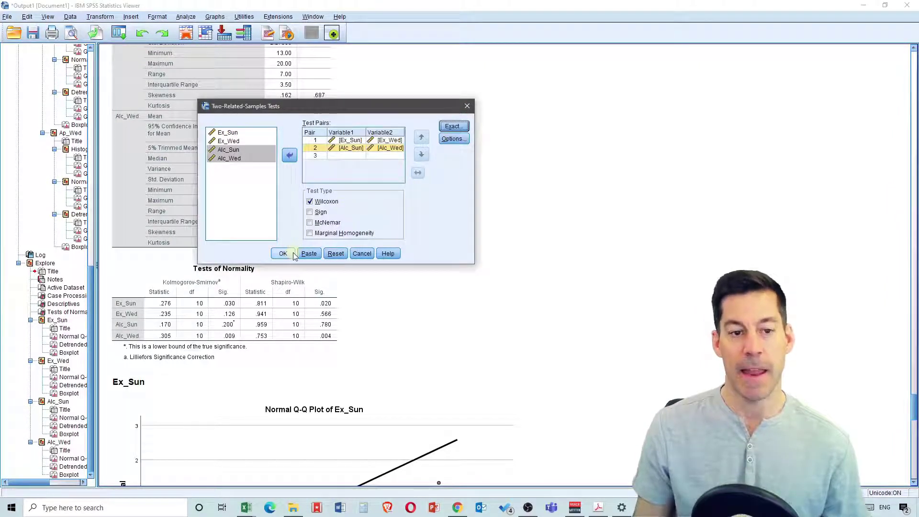
left_click(293, 254)
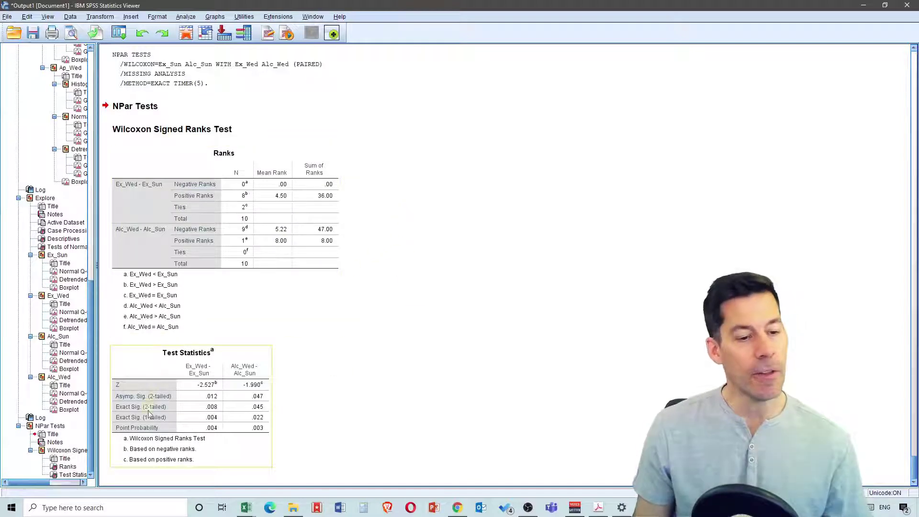
left_click(209, 408)
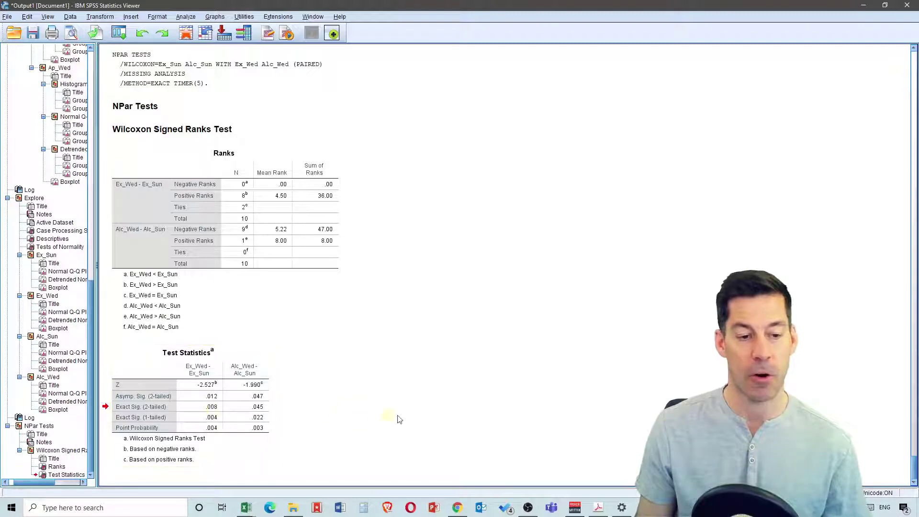
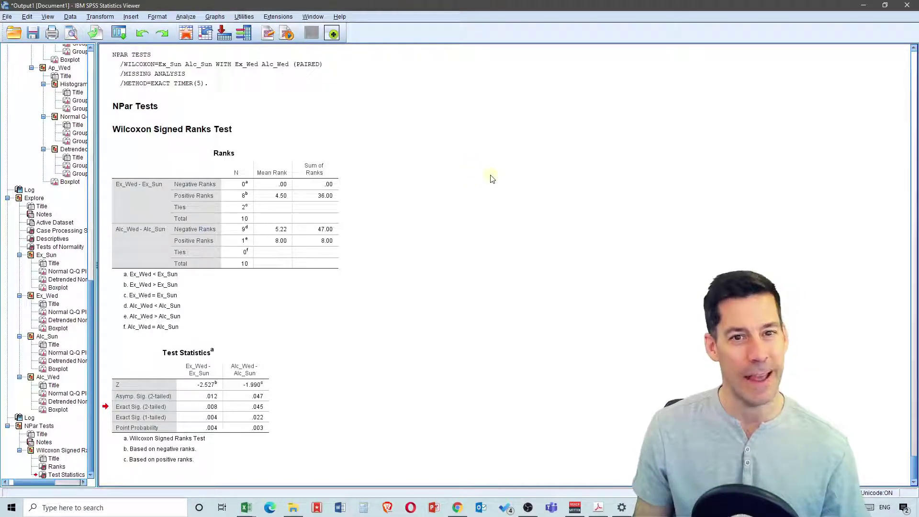
Open the data file soyawanttodoatest.sav from the Data folder and look through its Soya and Sperm values
left_click(6, 17)
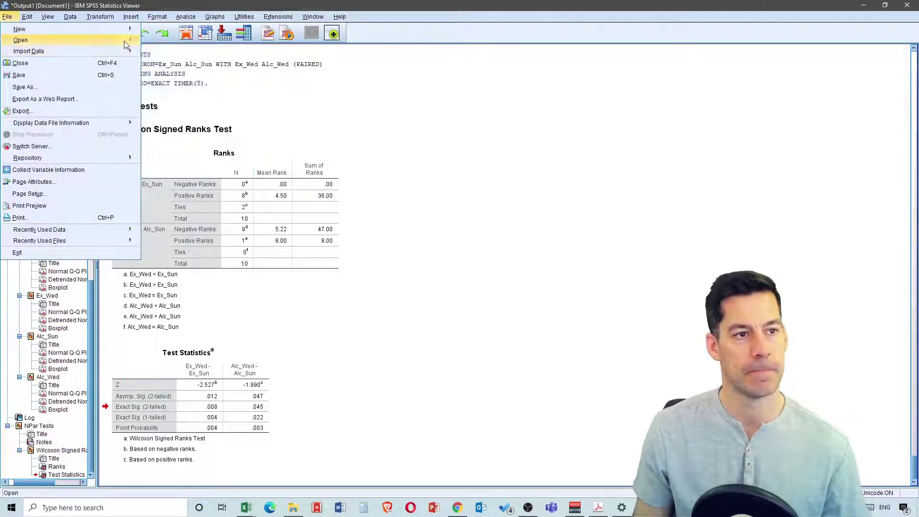
mouse_move(125, 41)
left_click(158, 41)
left_click(356, 209)
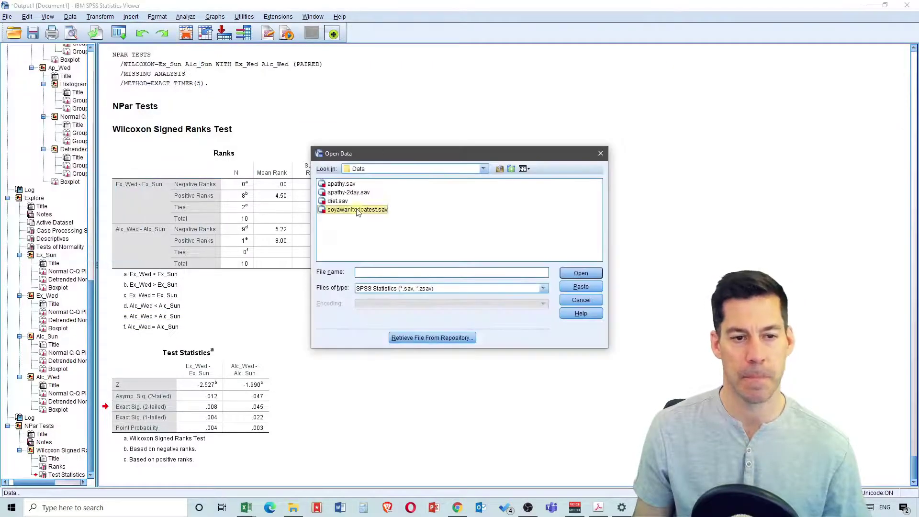
left_click(571, 274)
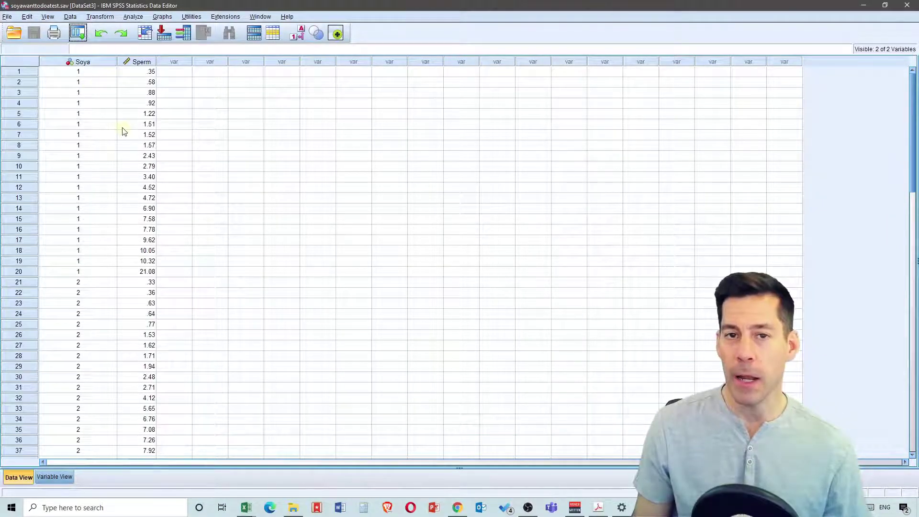
scroll(64, 138, "down", 4)
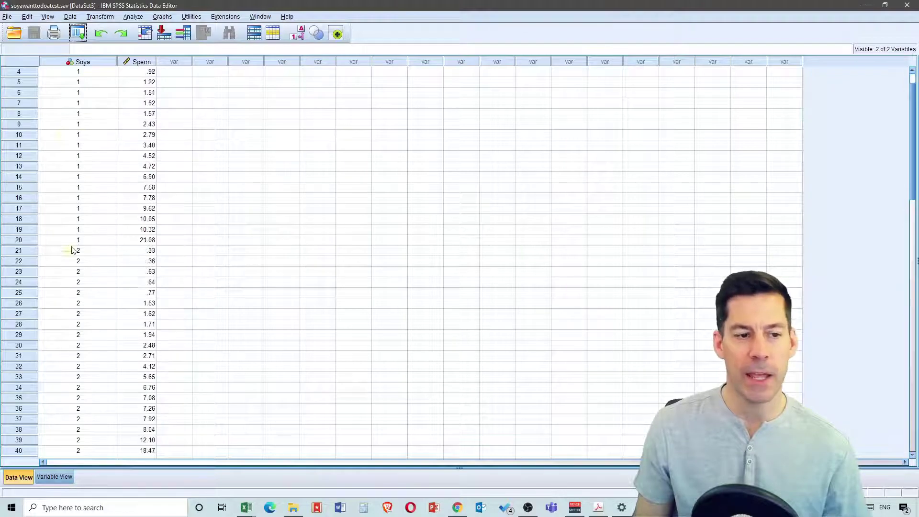
scroll(66, 261, "down", 6)
scroll(96, 268, "down", 5)
scroll(91, 342, "up", 15)
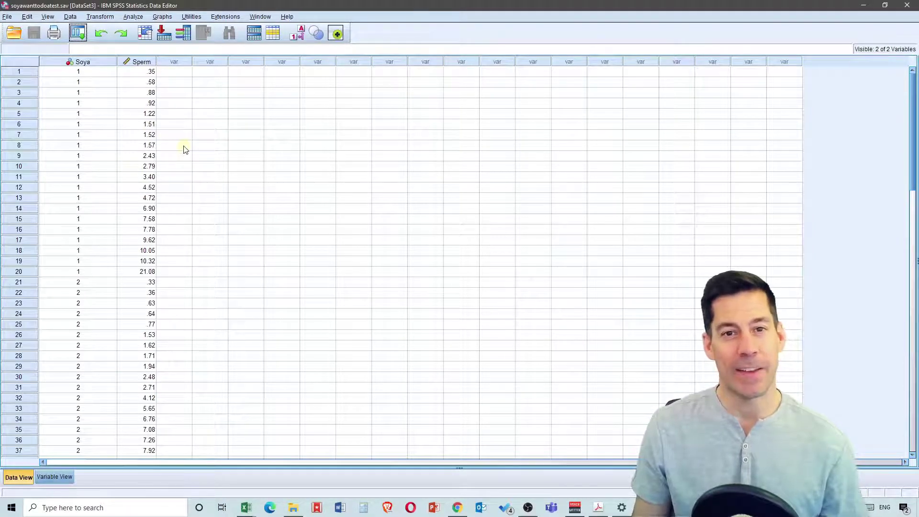
Set up an Explore analysis with Sperm Count (Millions) as dependent variable and Number of Soya Meals Per Week as factor
left_click(133, 17)
mouse_move(225, 39)
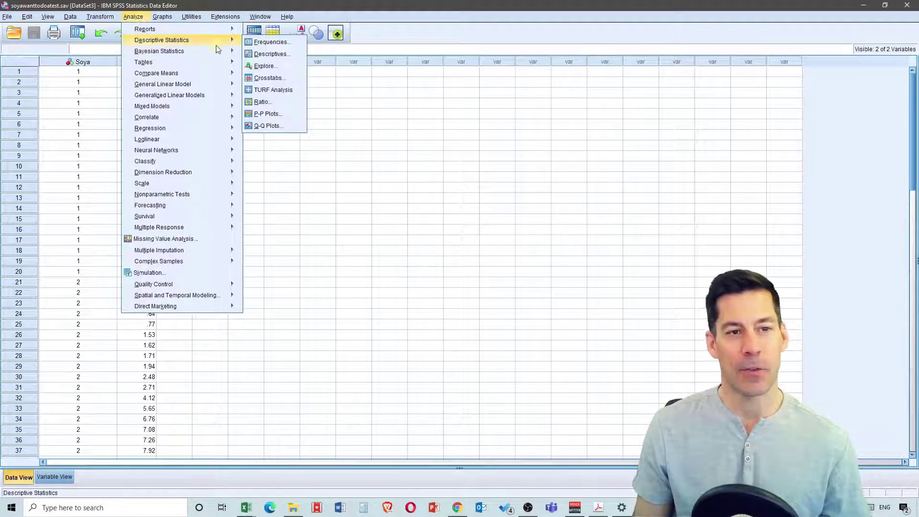
left_click(277, 69)
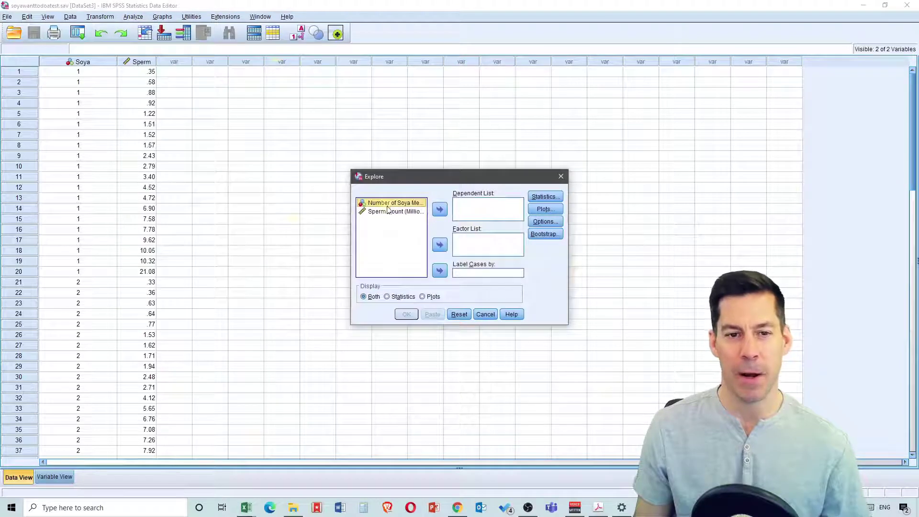
left_click(390, 212)
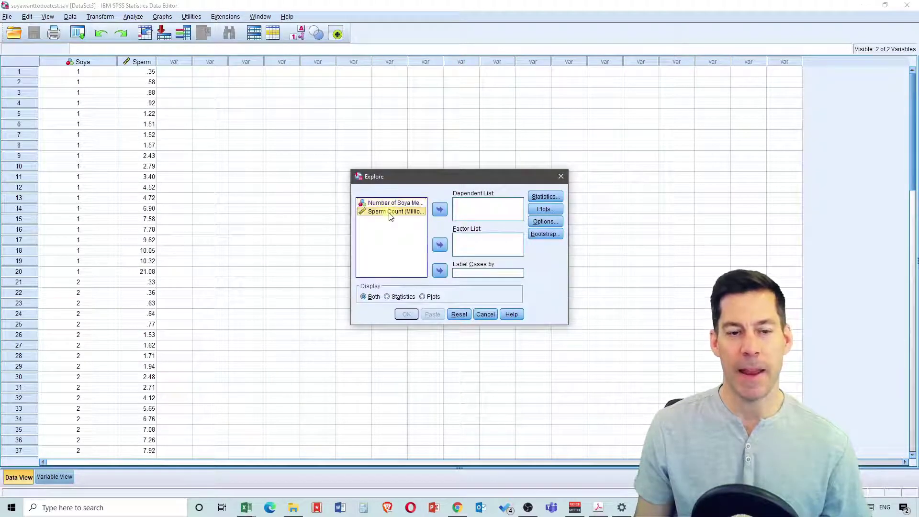
left_click(439, 209)
left_click(400, 204)
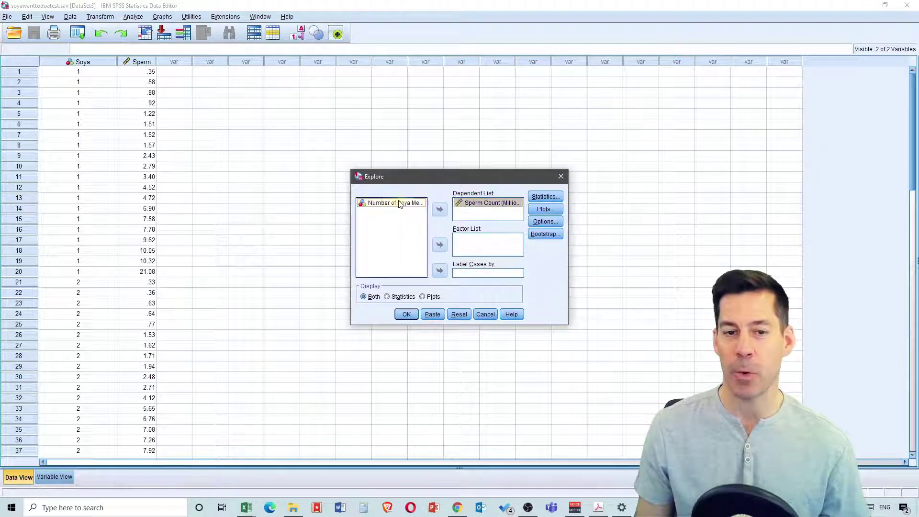
left_click(439, 245)
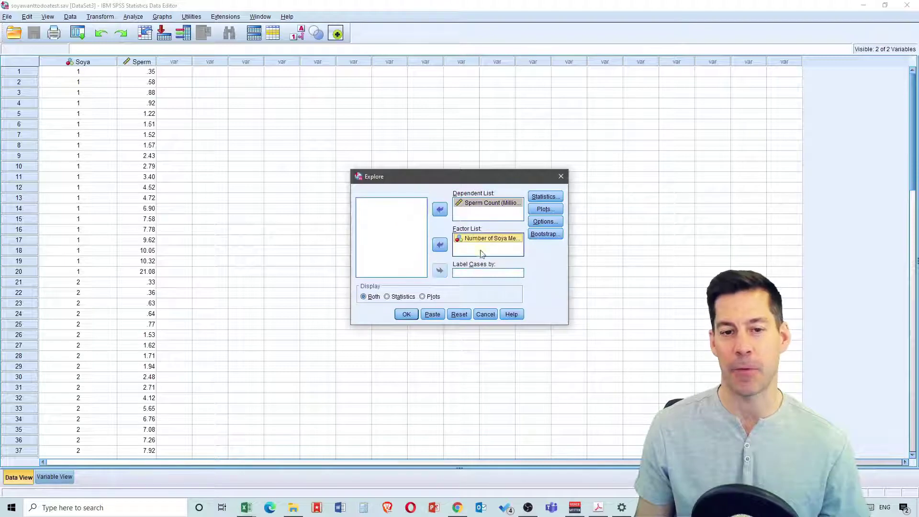
Turn off the stem-and-leaf plot, turn on normality plots with tests, and run Explore for sperm count
left_click(545, 209)
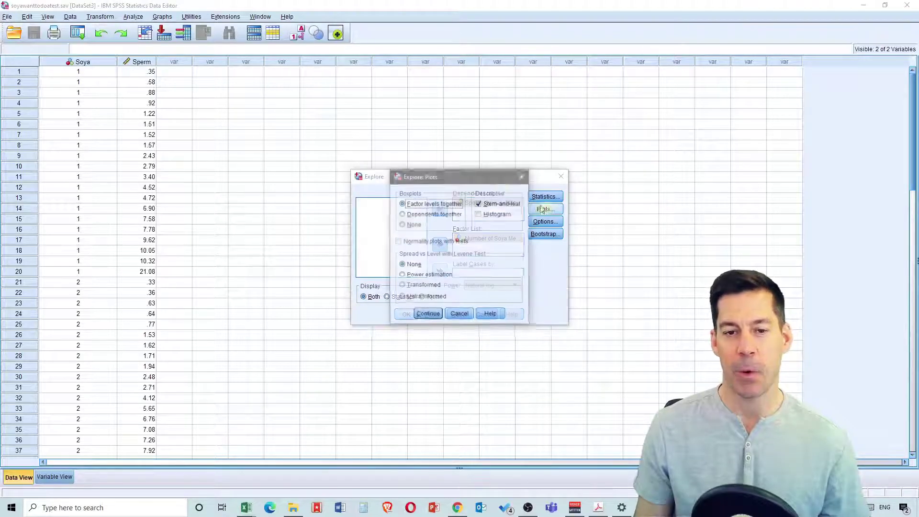
left_click(399, 241)
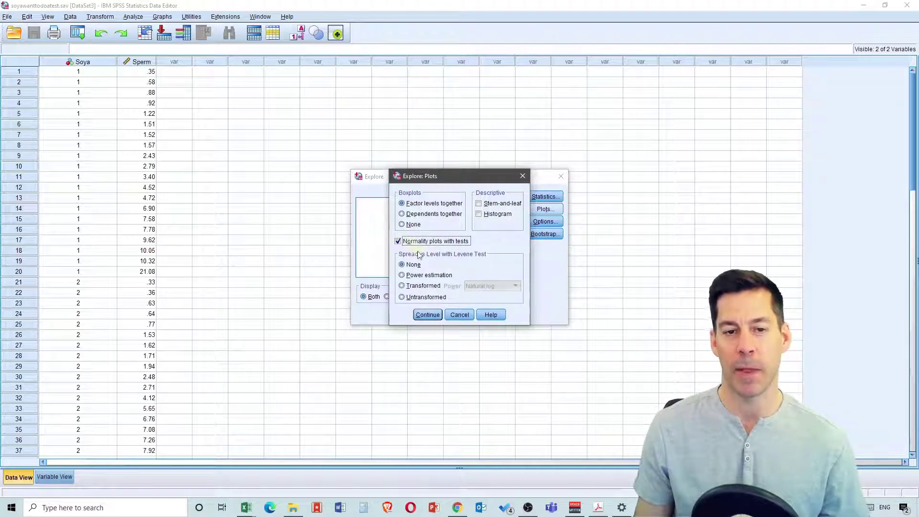
left_click(429, 315)
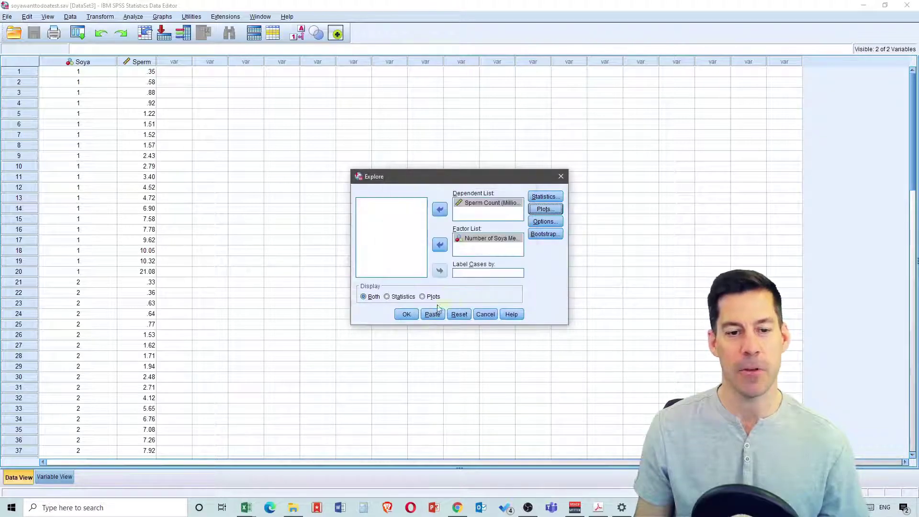
left_click(407, 315)
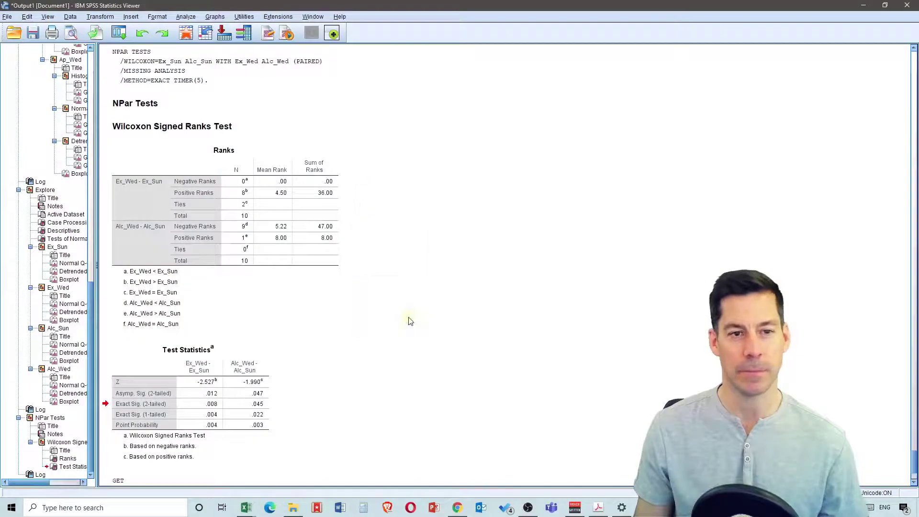
Examine the Descriptives and Tests of Normality tables for sperm count in each soya meal group
scroll(443, 120, "down", 5)
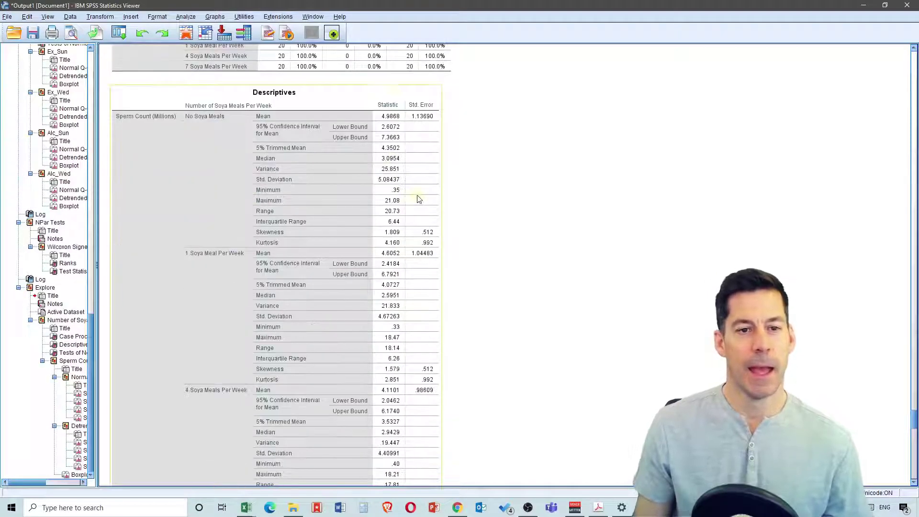
scroll(335, 206, "down", 10)
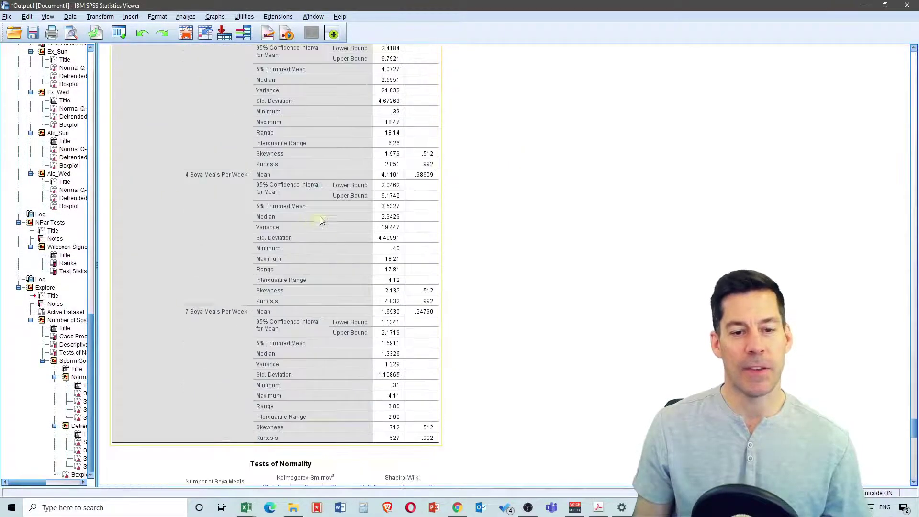
scroll(336, 196, "down", 3)
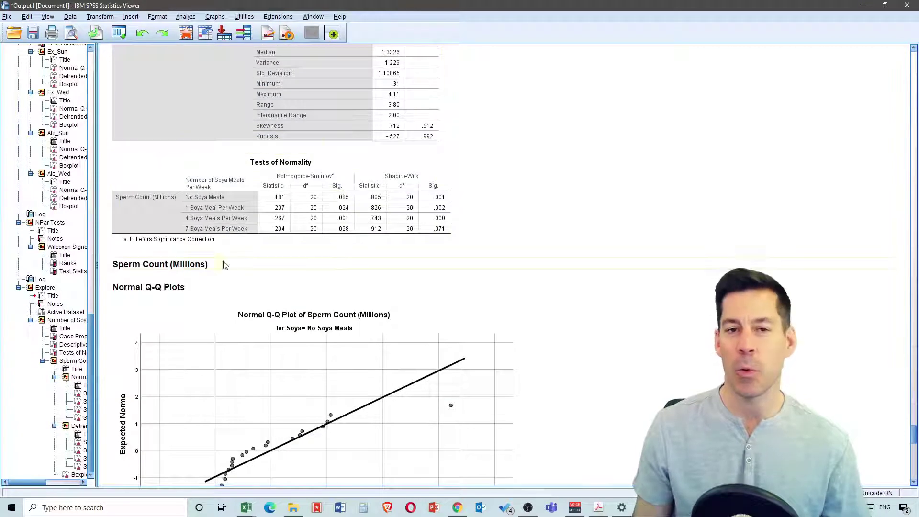
left_click(292, 202)
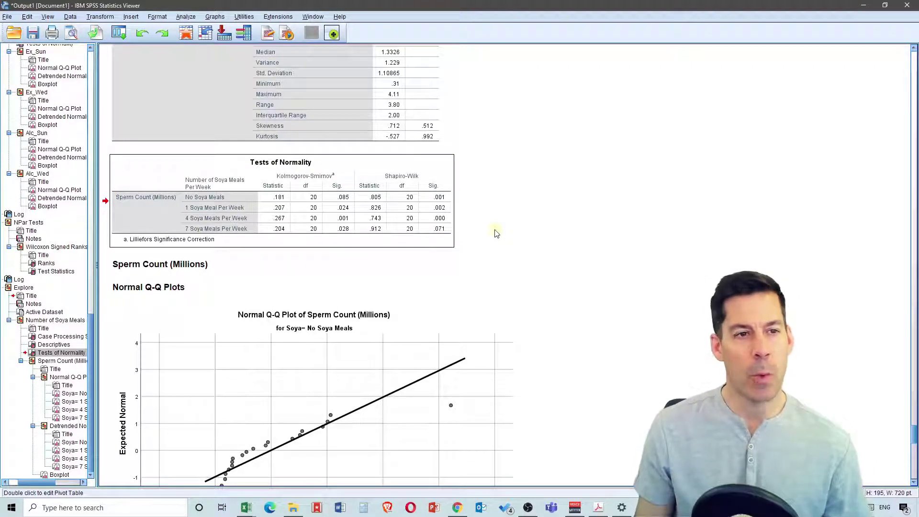
Set up a legacy K Independent Samples test with Sperm Count (Millions) as test variable and Number of Soya Meals Per Week as grouping variable
left_click(187, 16)
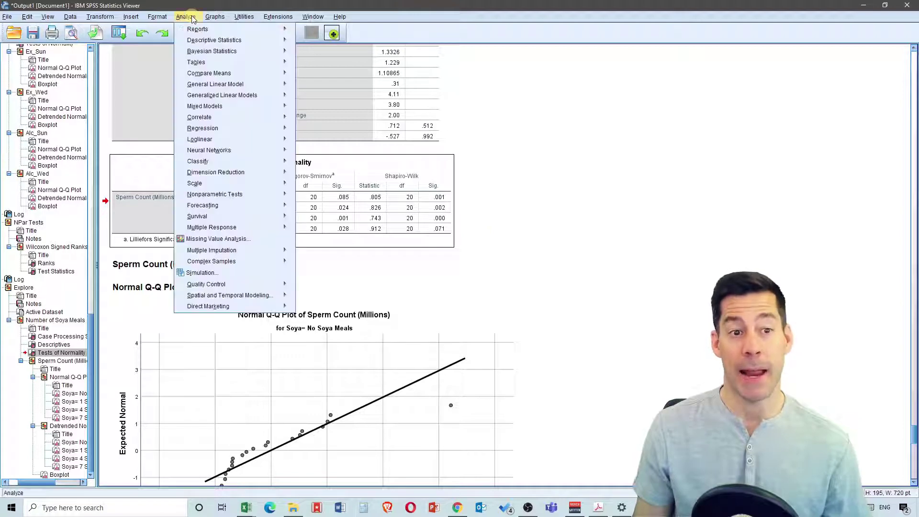
mouse_move(236, 196)
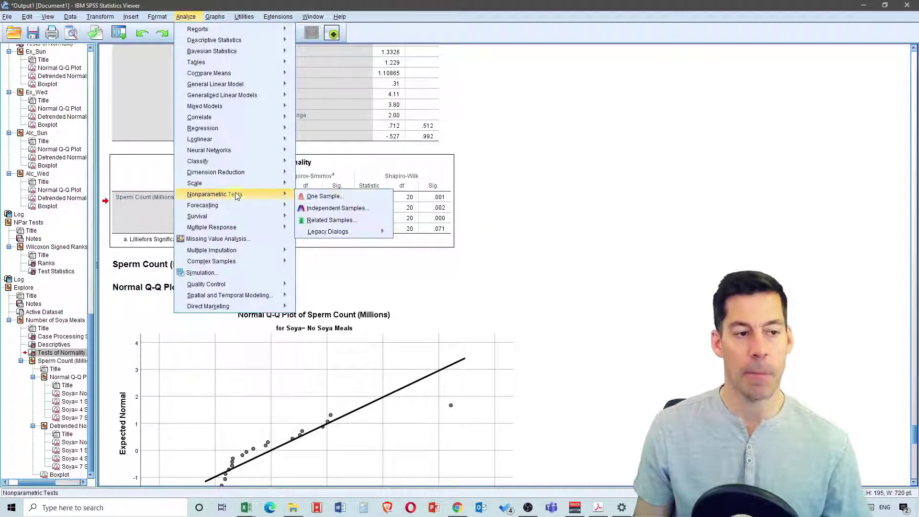
mouse_move(335, 233)
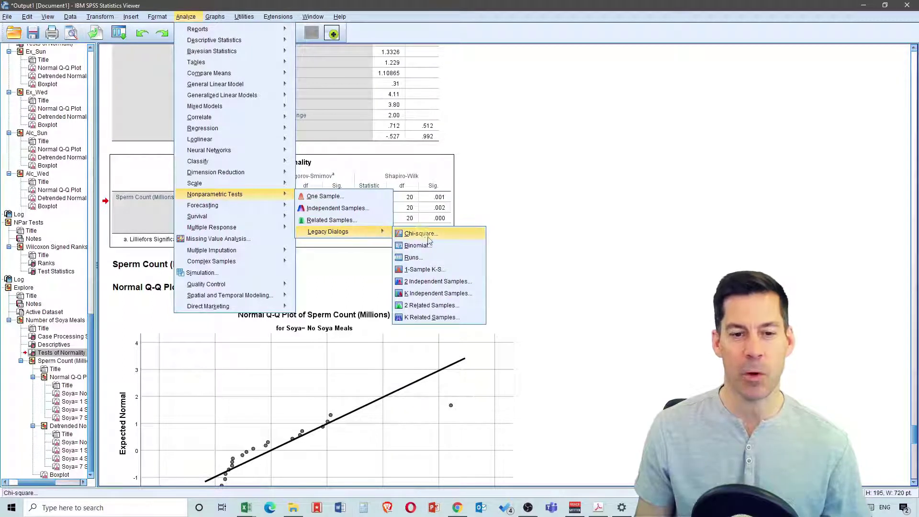
left_click(425, 293)
left_click_drag(435, 174, 364, 106)
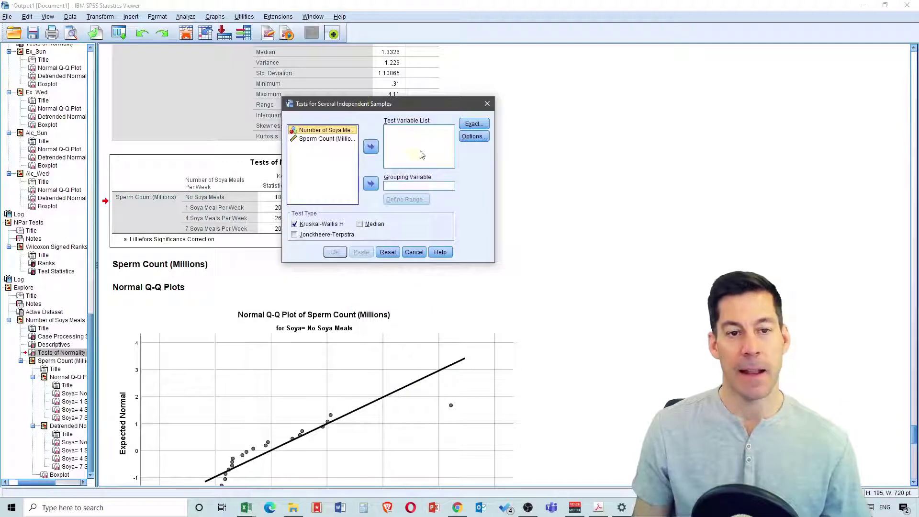
left_click(324, 139)
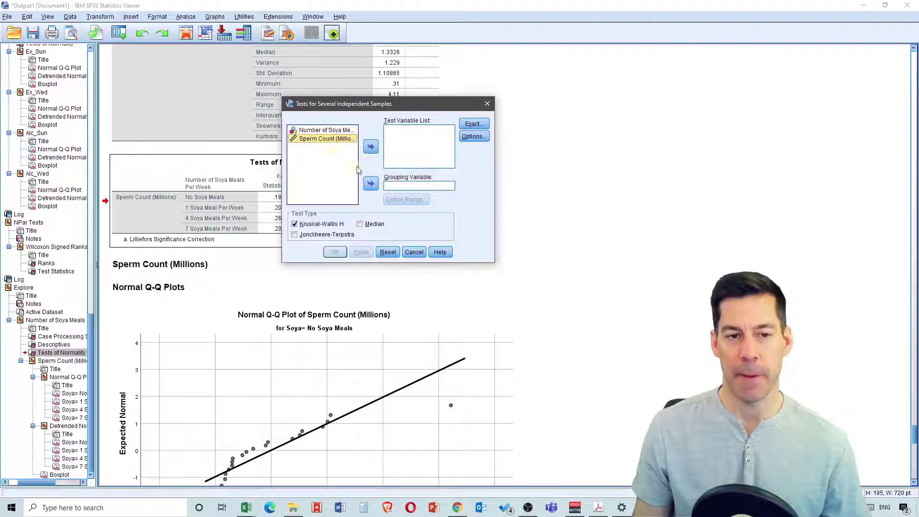
left_click(371, 146)
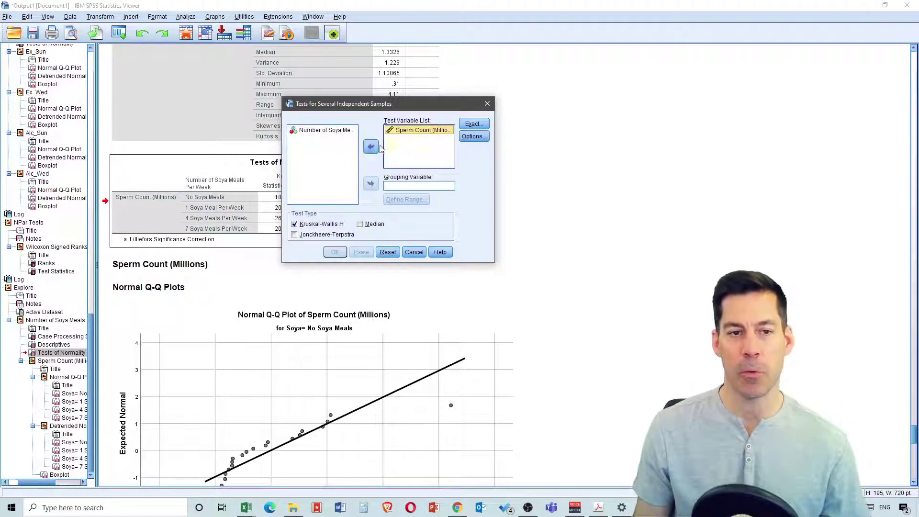
left_click(330, 130)
left_click(371, 184)
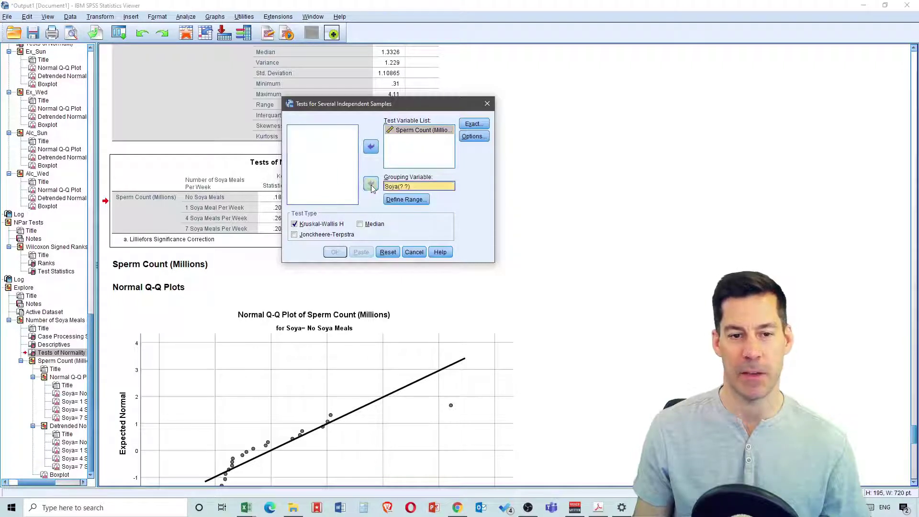
Define the range of the Soya grouping variable from minimum 1 to maximum 4
left_click(414, 201)
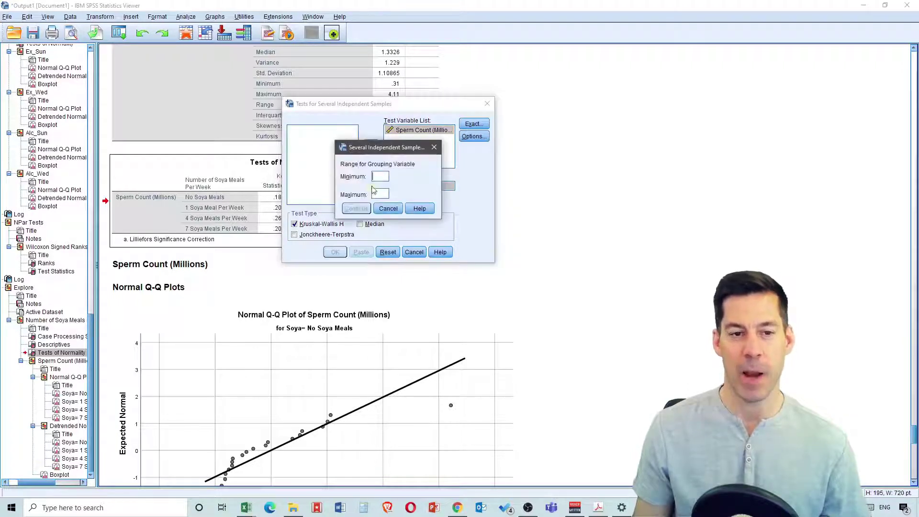
left_click(377, 192)
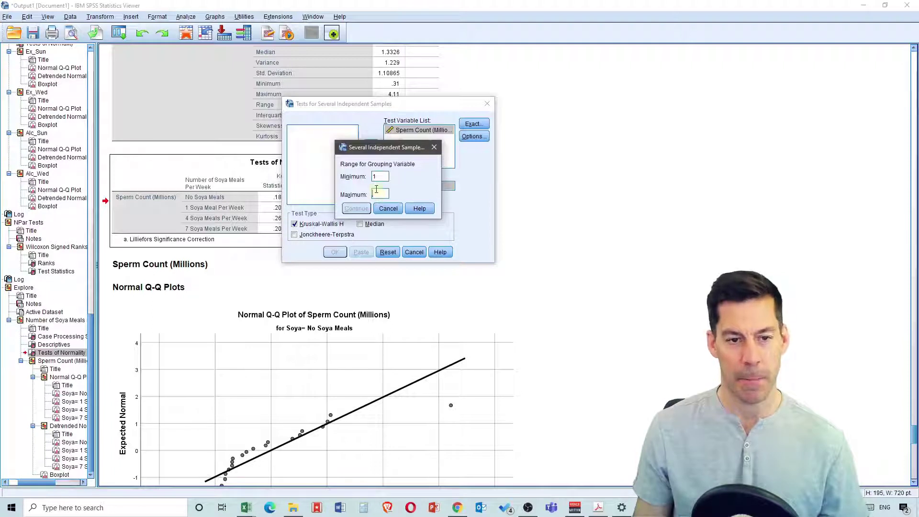
type("4")
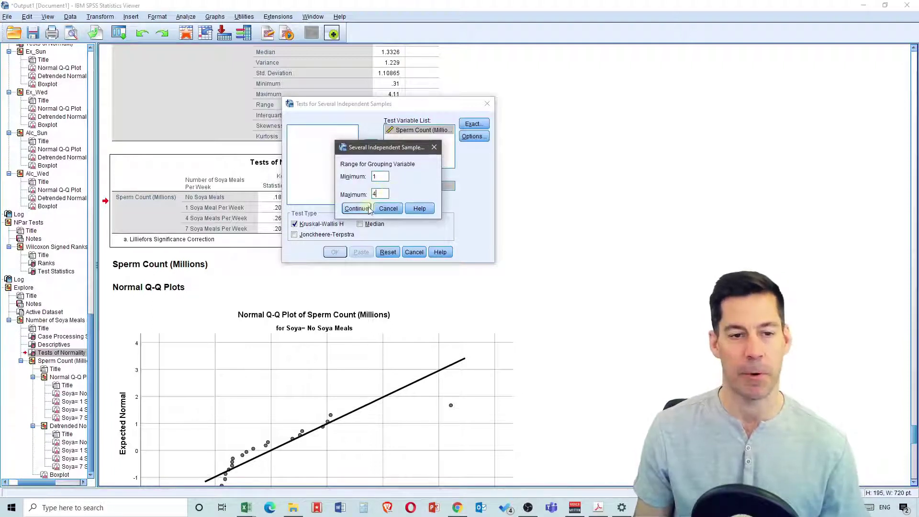
left_click(367, 209)
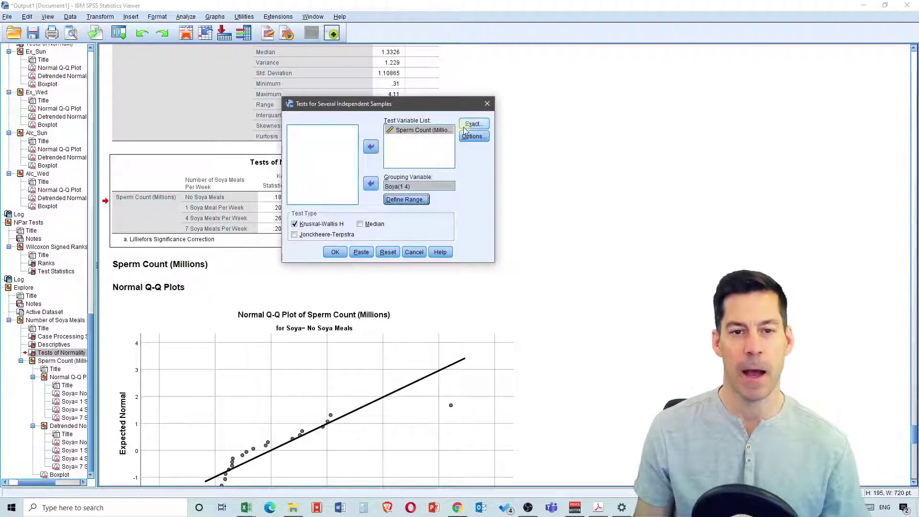
Set the significance method to asymptotic only, keep the default missing-value options, and run the Kruskal-Wallis H test
left_click(471, 125)
left_click(308, 175)
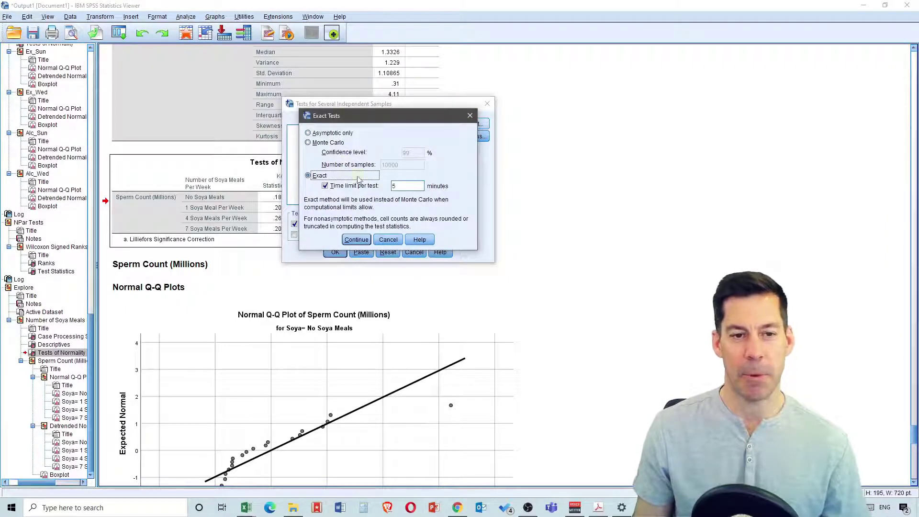
left_click(327, 134)
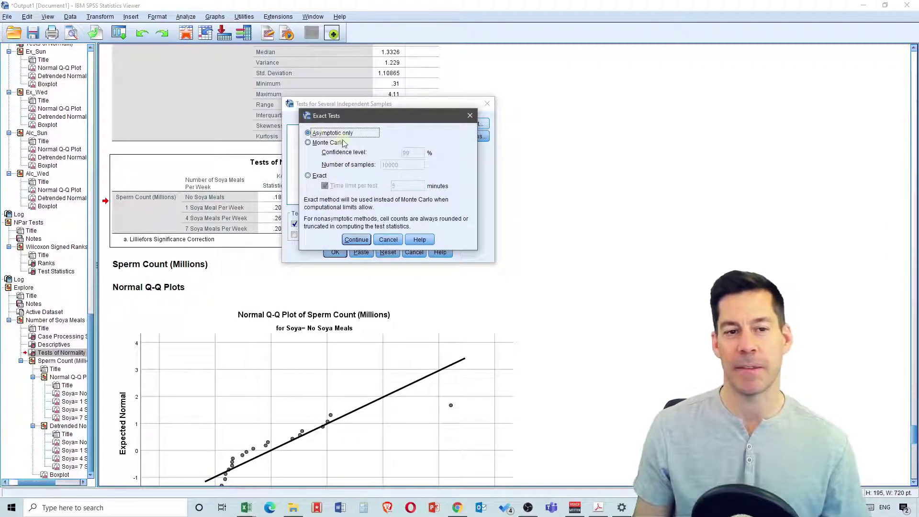
left_click(354, 239)
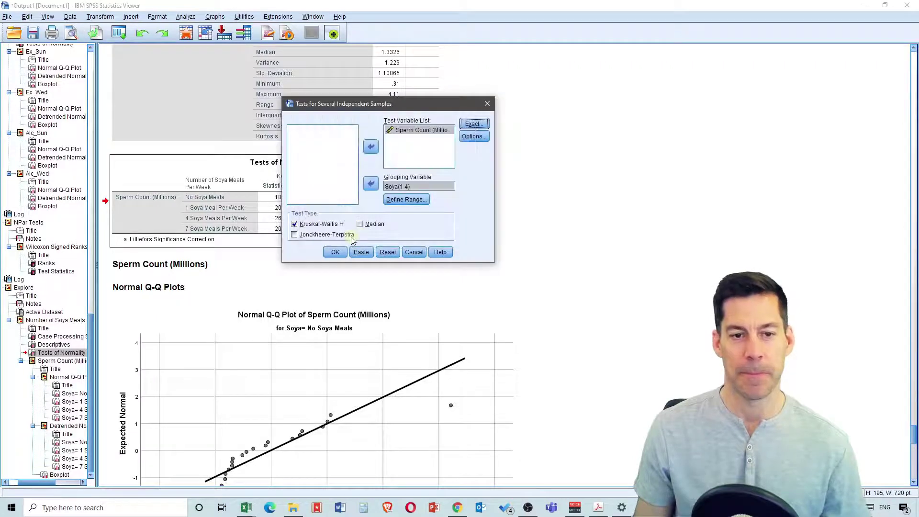
left_click(474, 137)
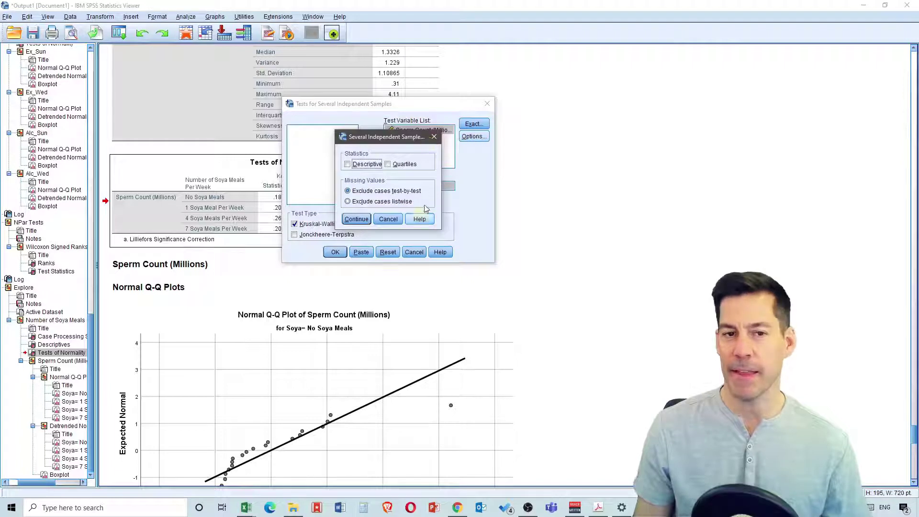
left_click(356, 219)
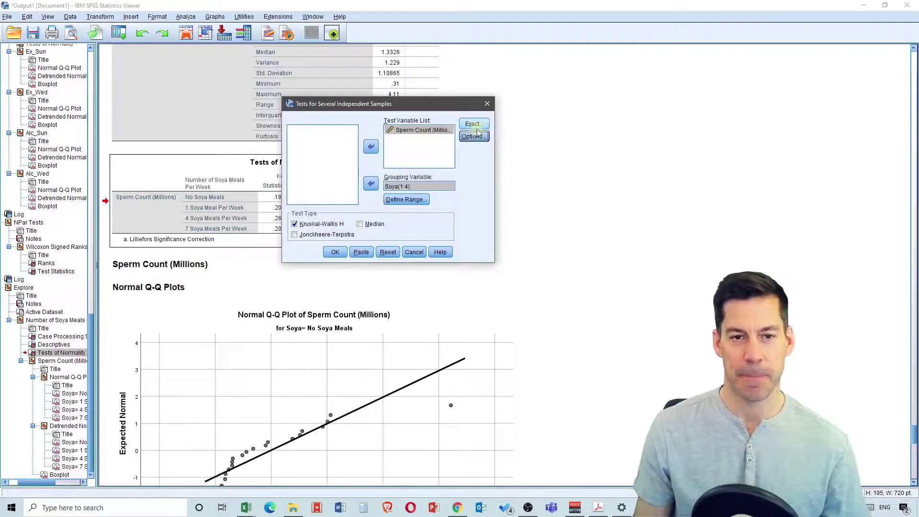
left_click(338, 255)
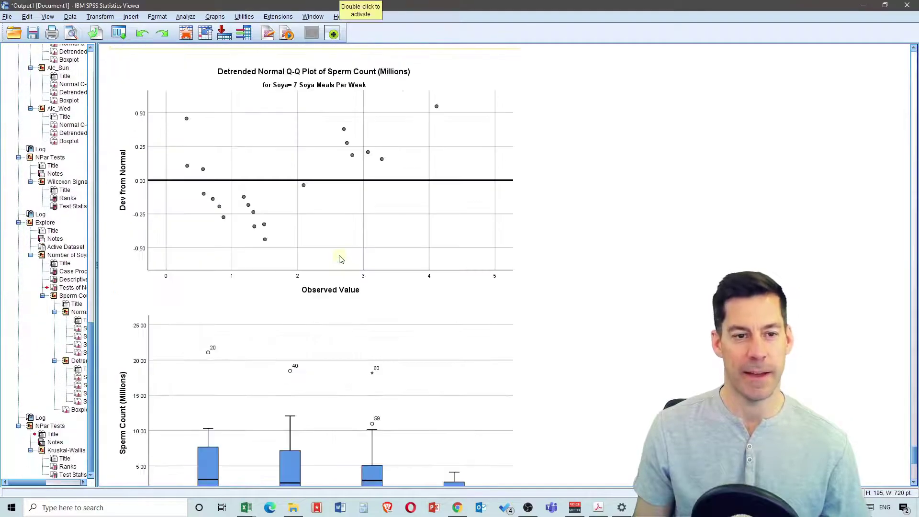
Examine the Kruskal-Wallis Ranks and Test Statistics tables and compare them with the sperm count boxplots for the soya meal groups
scroll(517, 208, "down", 10)
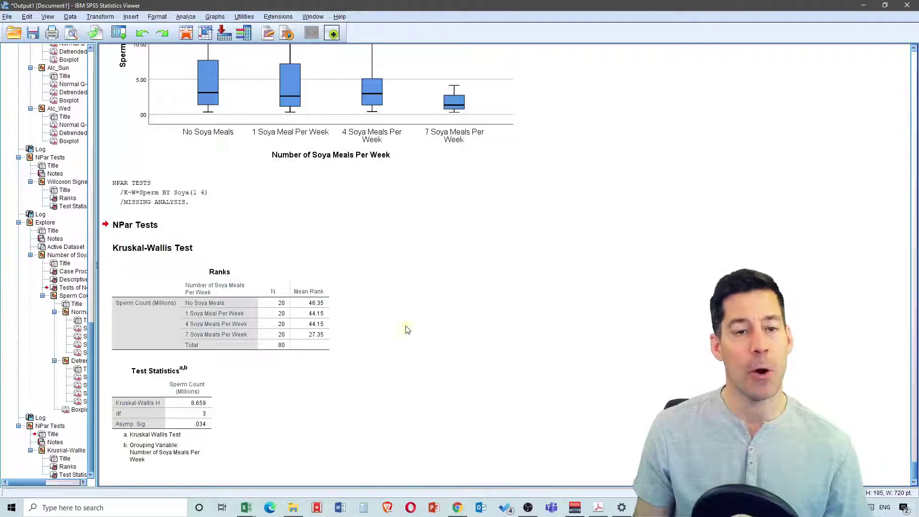
scroll(389, 298, "up", 2)
scroll(389, 298, "up", 2)
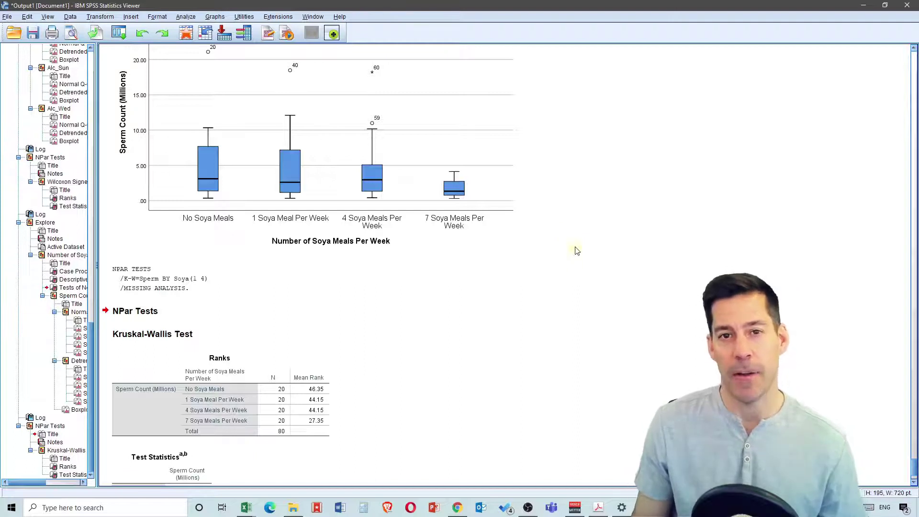
left_click(256, 160)
left_click(595, 245)
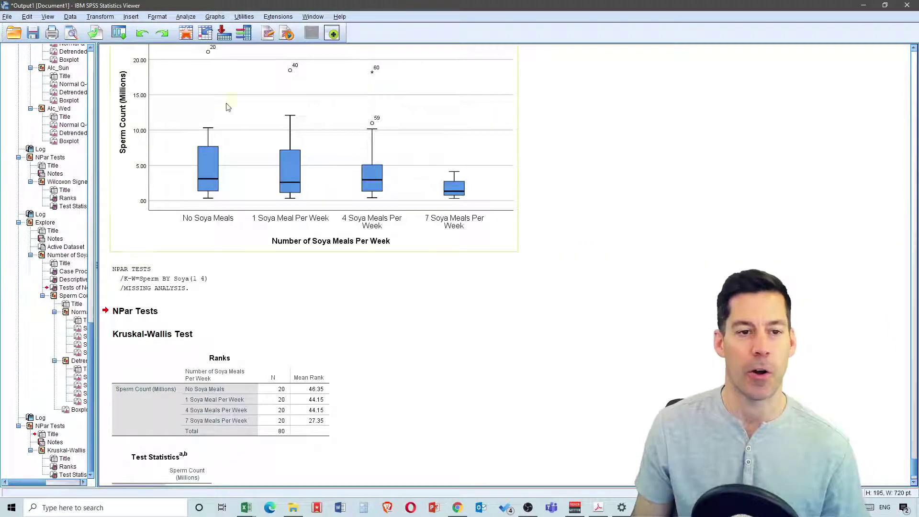
left_click(214, 155)
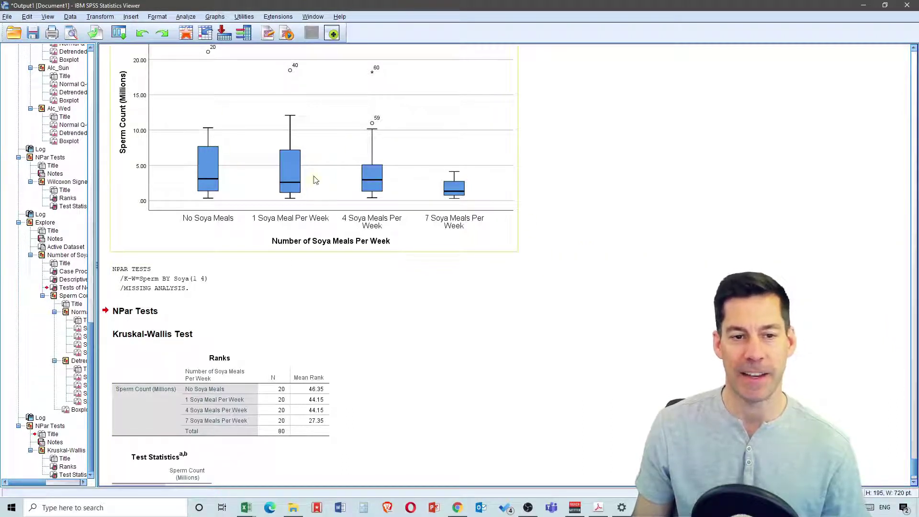
left_click(546, 276)
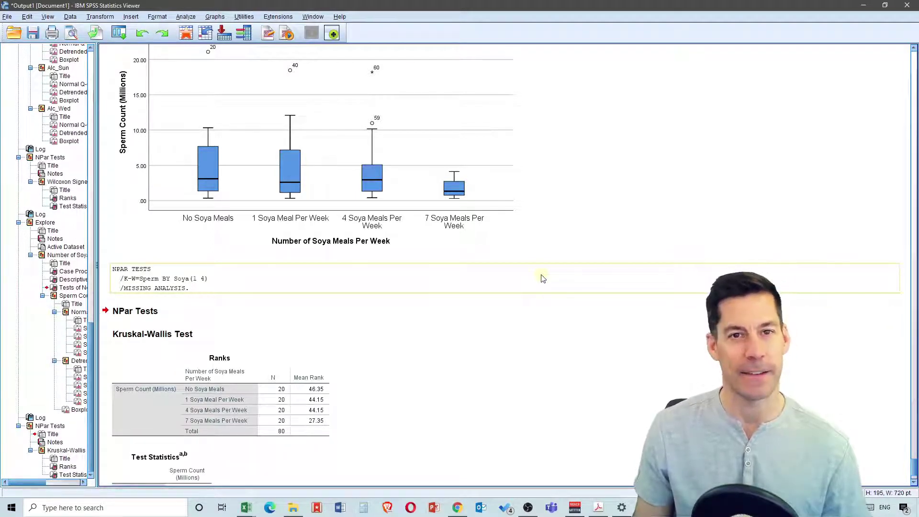
Open the data file diet.sav
left_click(8, 19)
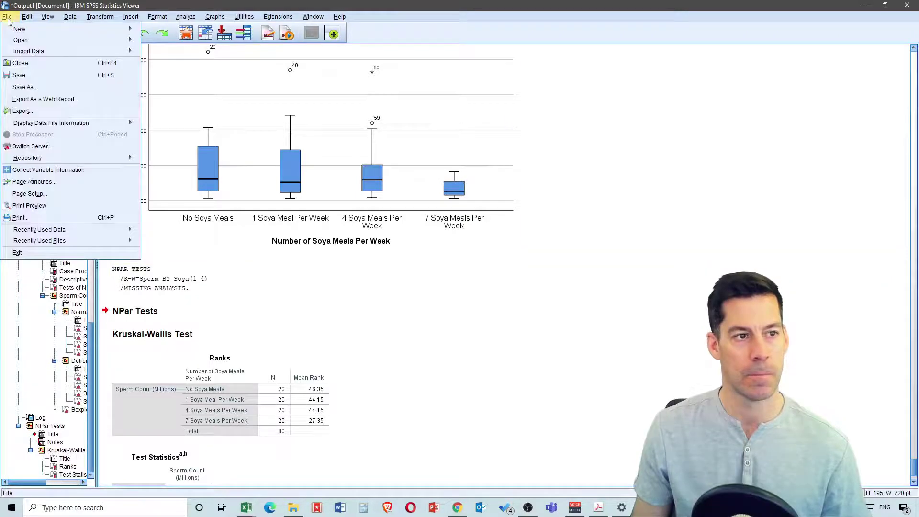
mouse_move(113, 40)
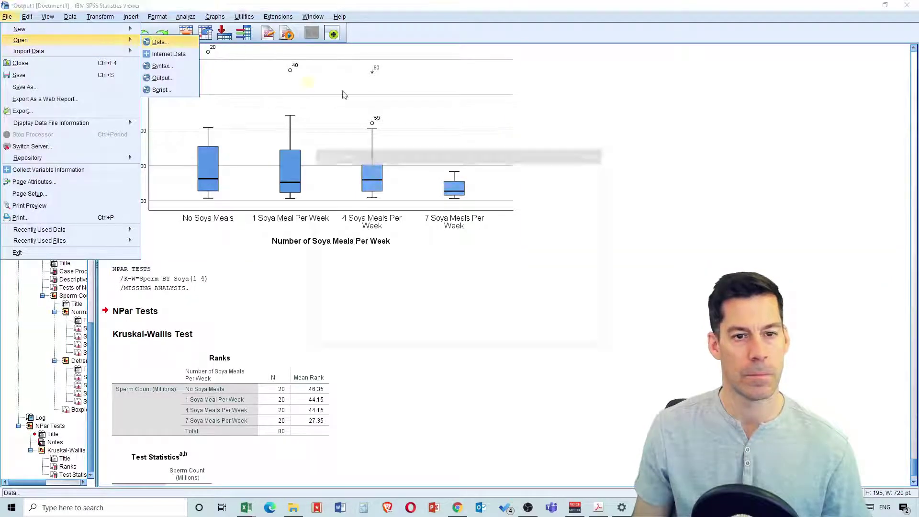
left_click(345, 203)
left_click(580, 273)
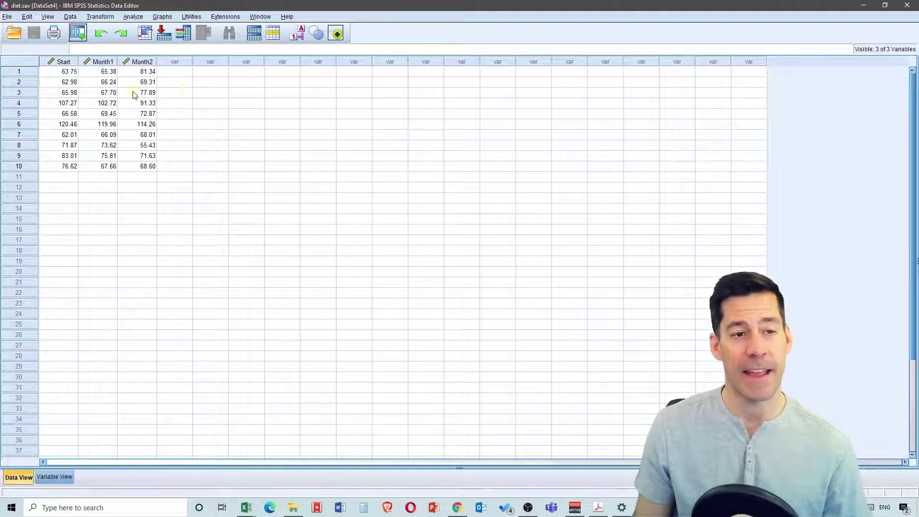
Set up an Explore analysis with weight at start, after 1 month and after 2 months as dependent variables
left_click(134, 17)
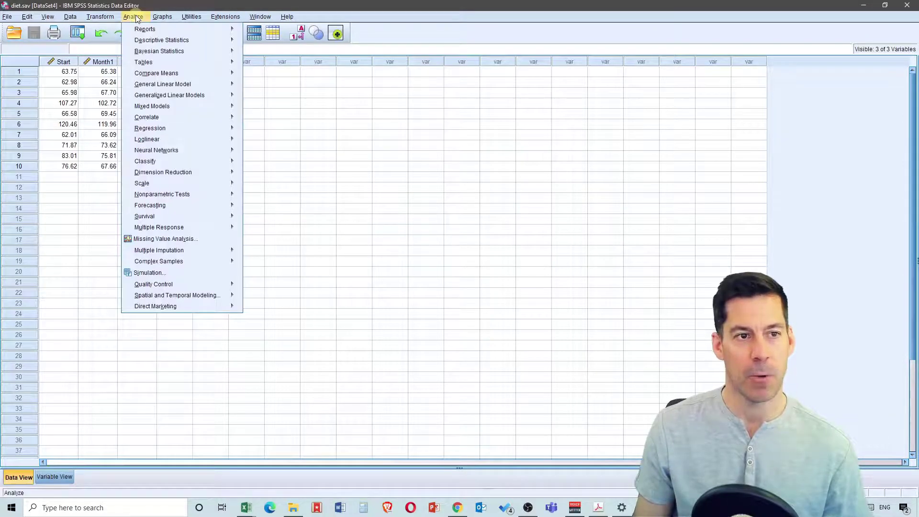
mouse_move(219, 43)
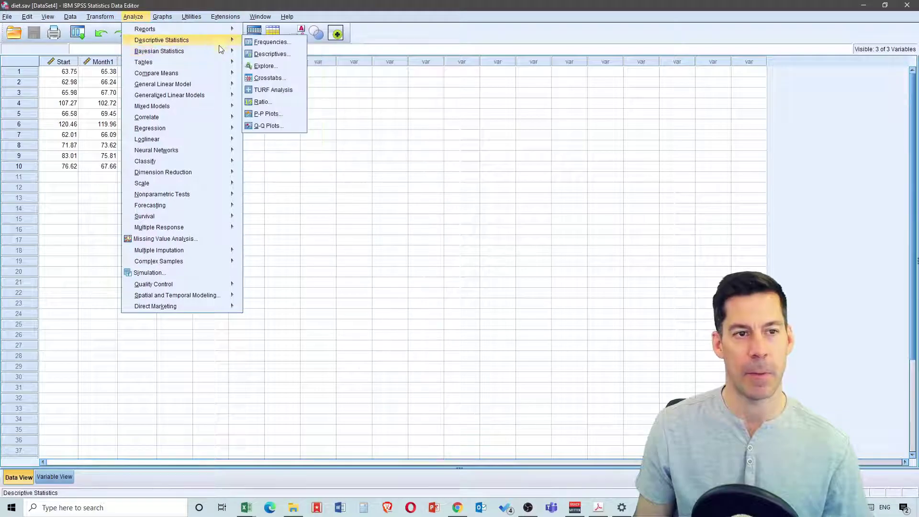
left_click(267, 66)
left_click(392, 220, "shift")
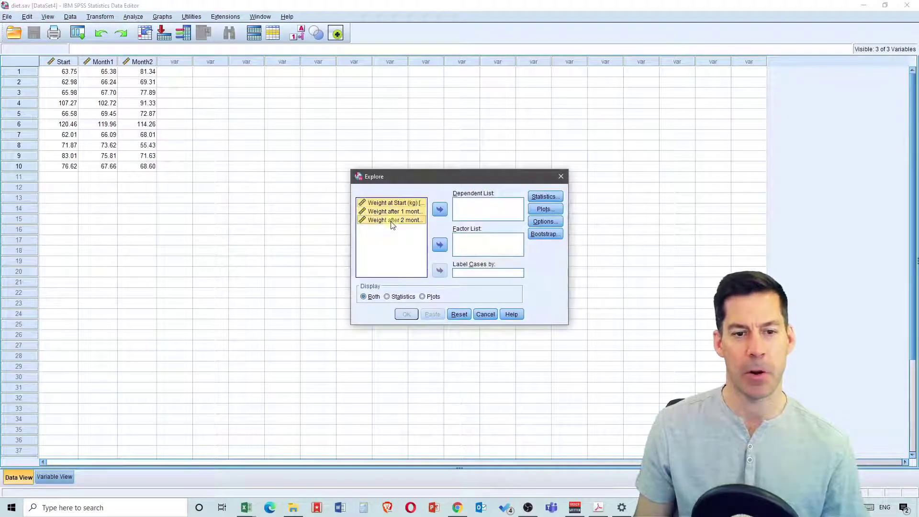
left_click(439, 209)
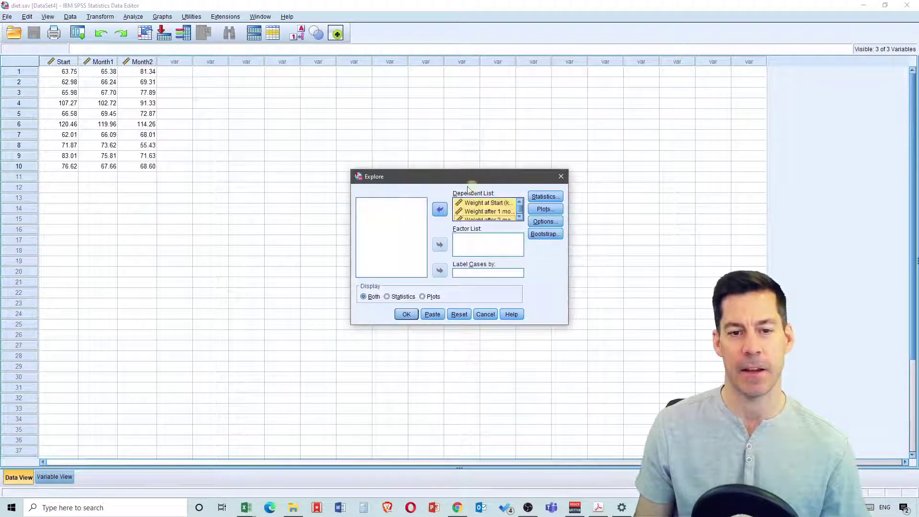
Turn on normality plots with tests, turn off the stem-and-leaf plot, and run Explore for the three weight variables
left_click(545, 210)
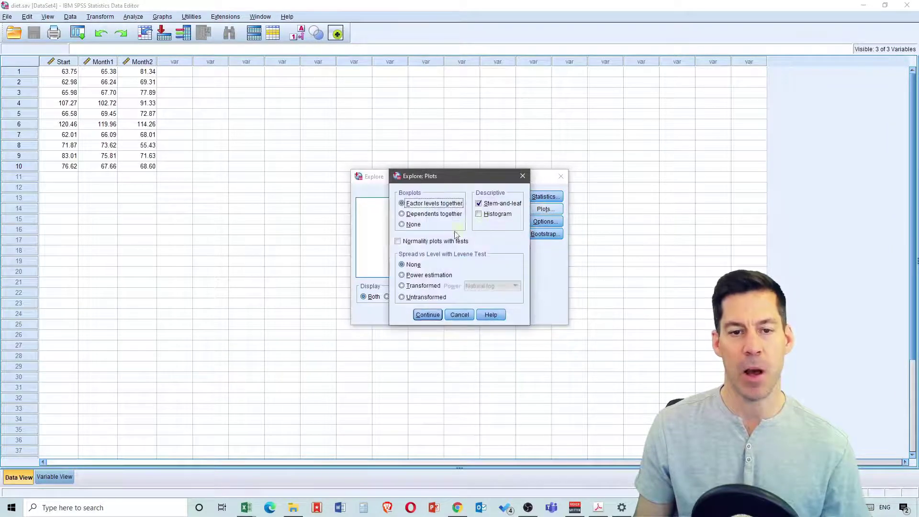
left_click(398, 241)
left_click(478, 203)
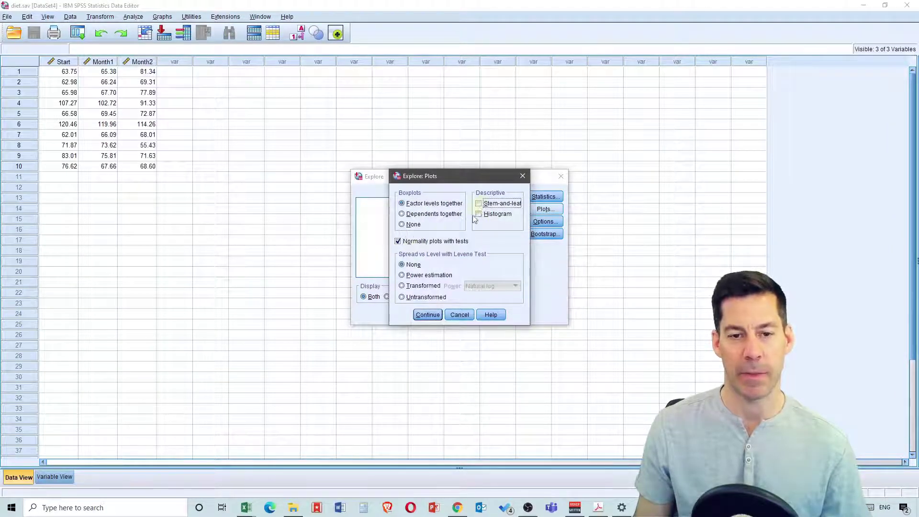
left_click(427, 314)
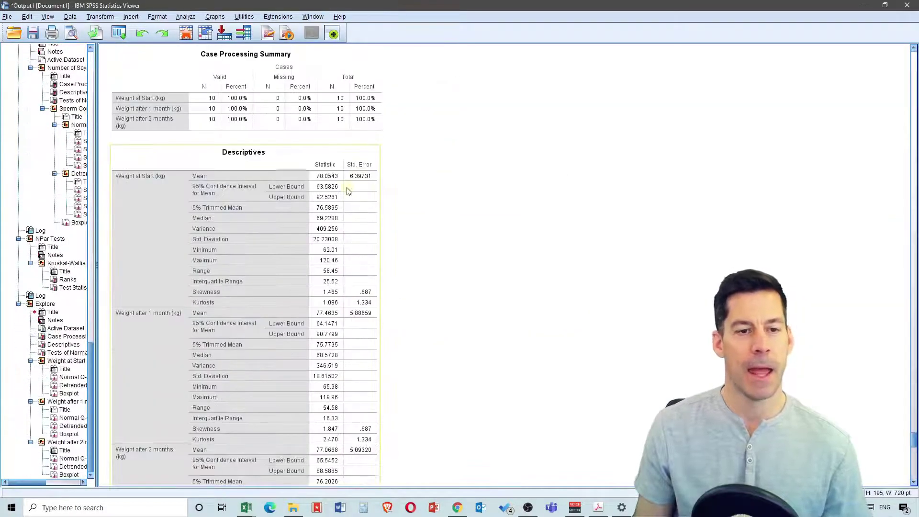
Examine the Descriptives and Tests of Normality tables for the three weight measurements
scroll(275, 235, "down", 3)
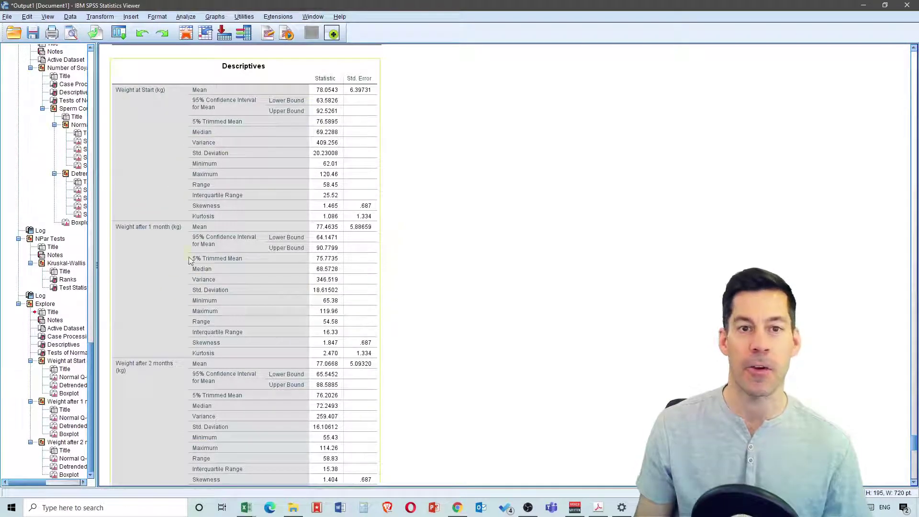
scroll(365, 144, "down", 10)
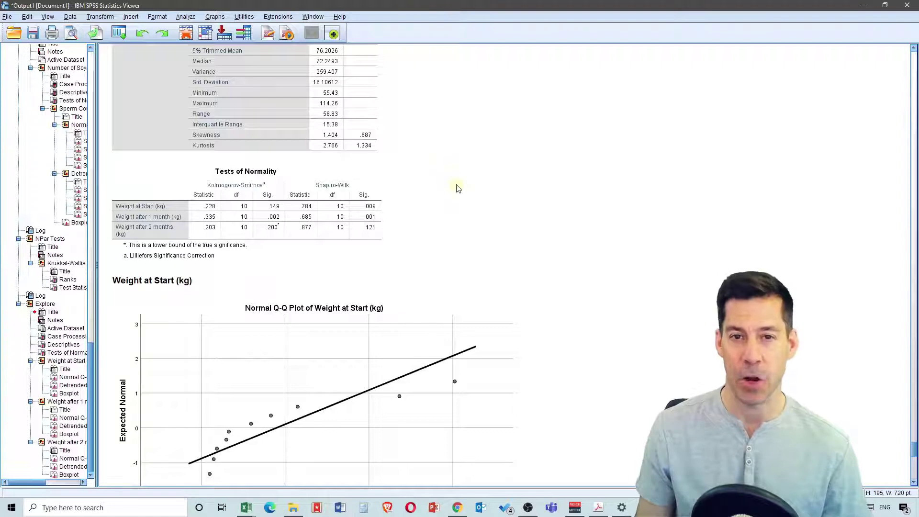
Set up a legacy K Related Samples test with weight at start, after 1 month and after 2 months as test variables
left_click(186, 17)
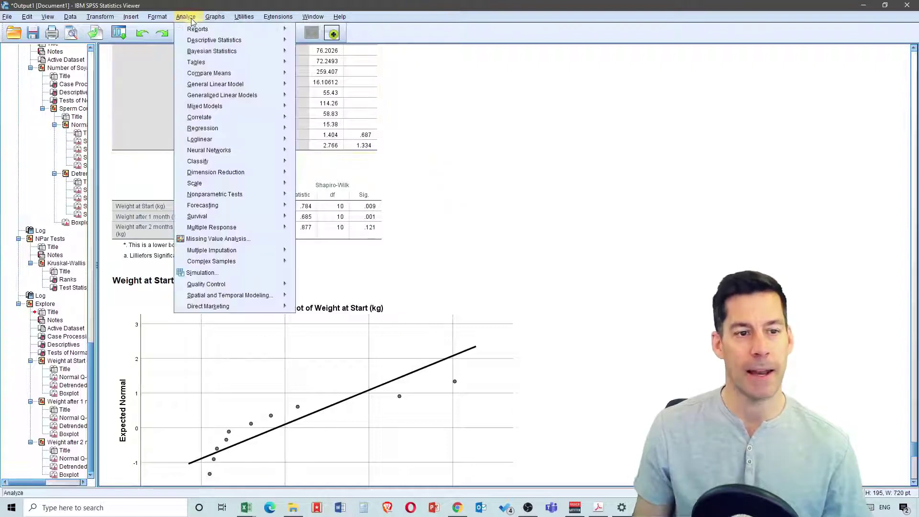
mouse_move(267, 200)
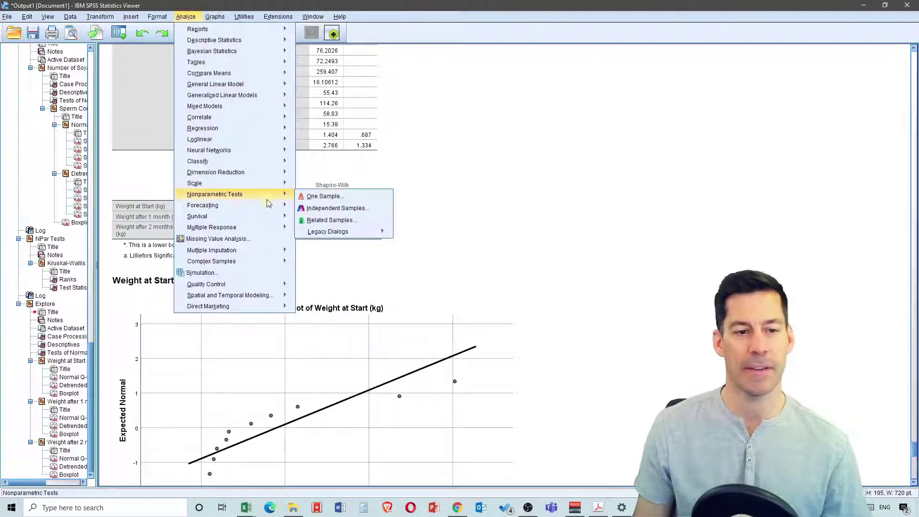
mouse_move(334, 235)
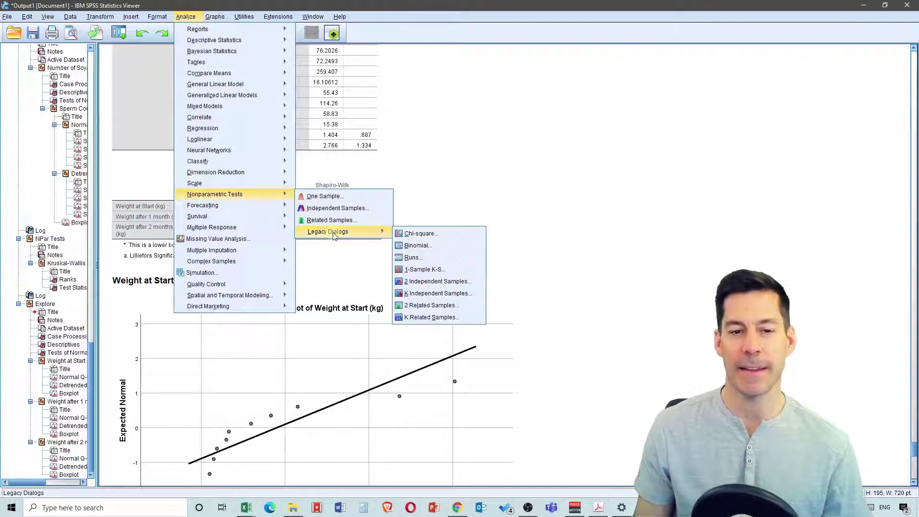
left_click(429, 317)
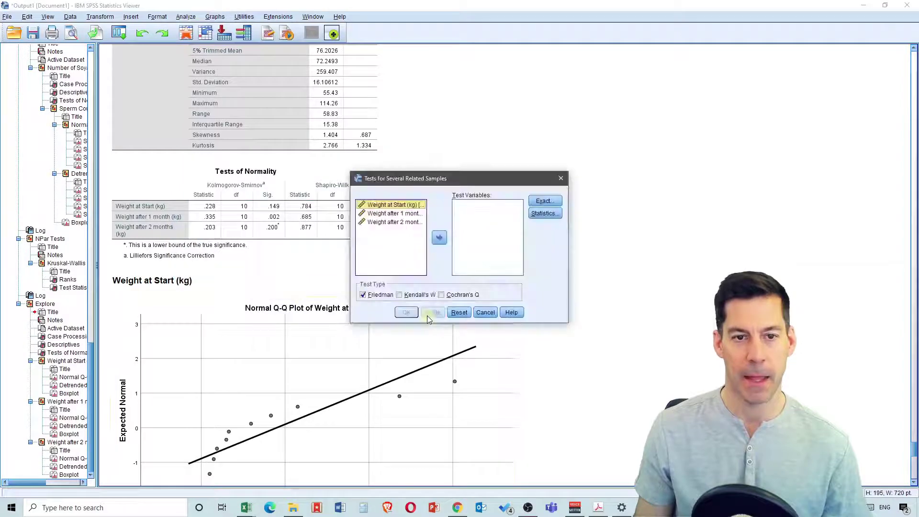
left_click(388, 223, "shift")
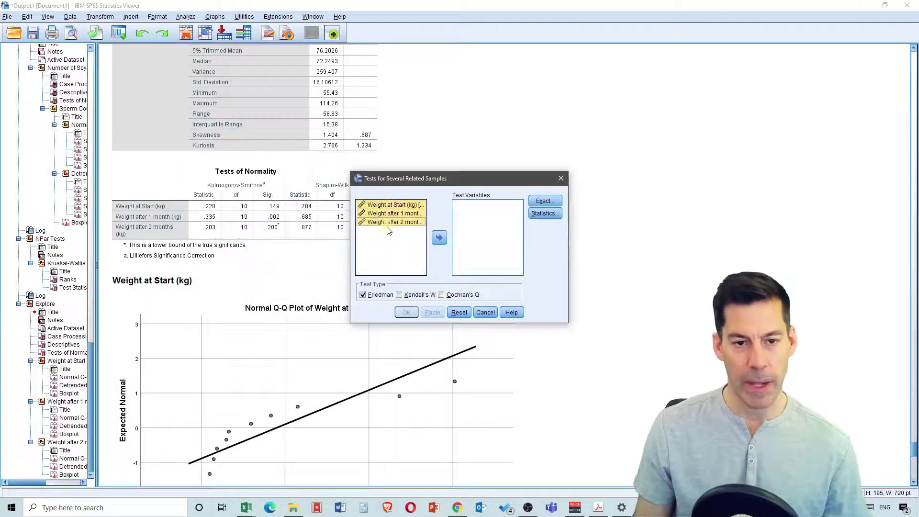
left_click(438, 244)
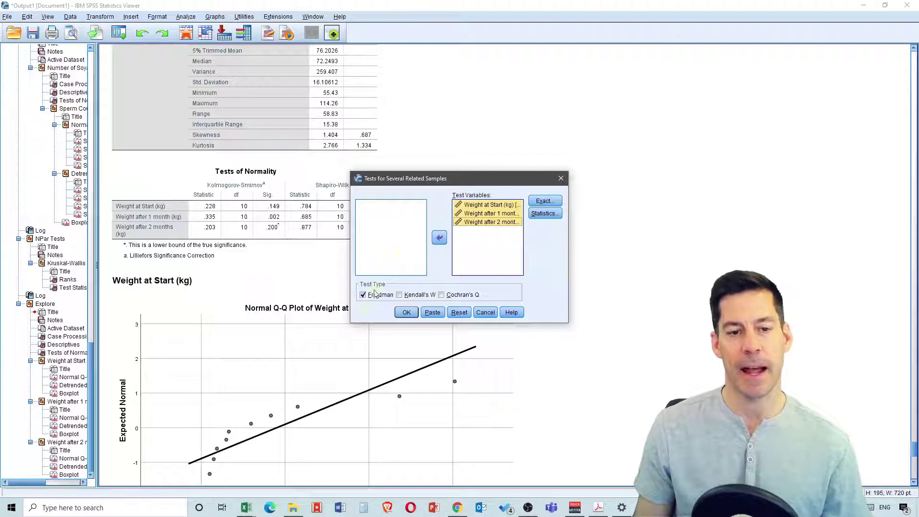
Add Kendall's W to the Friedman test, run both on the three weight variables, and review the output
left_click(399, 295)
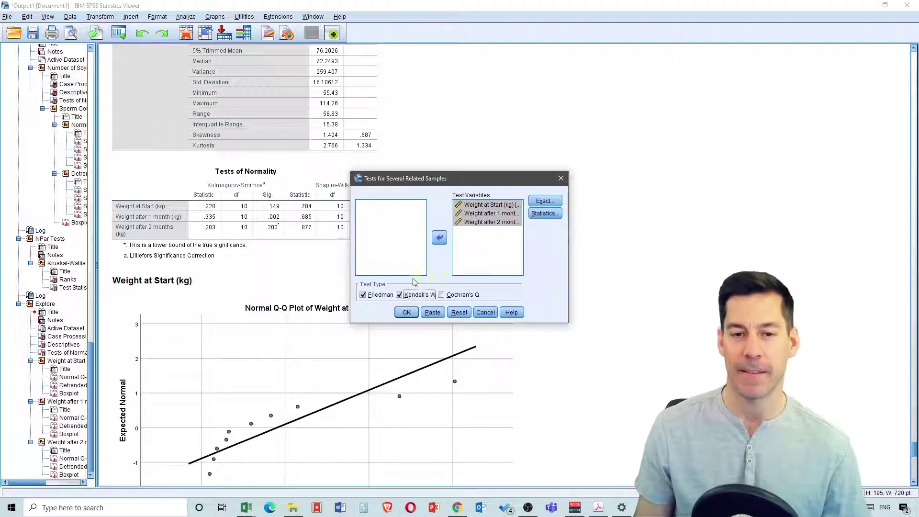
left_click(406, 313)
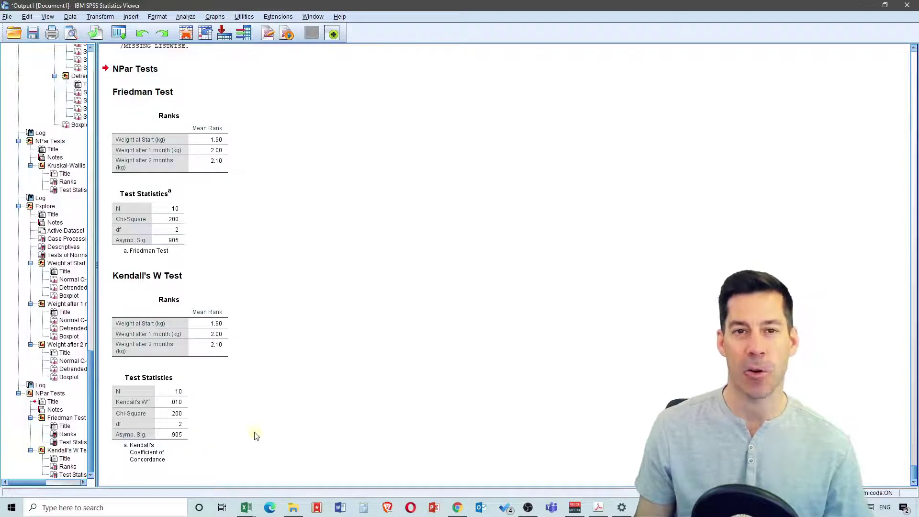
scroll(383, 402, "up", 15)
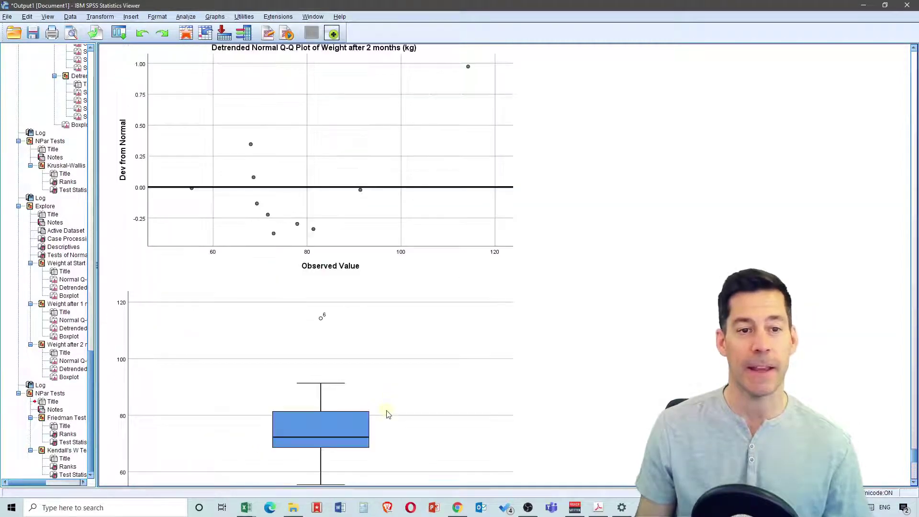
scroll(388, 414, "down", 15)
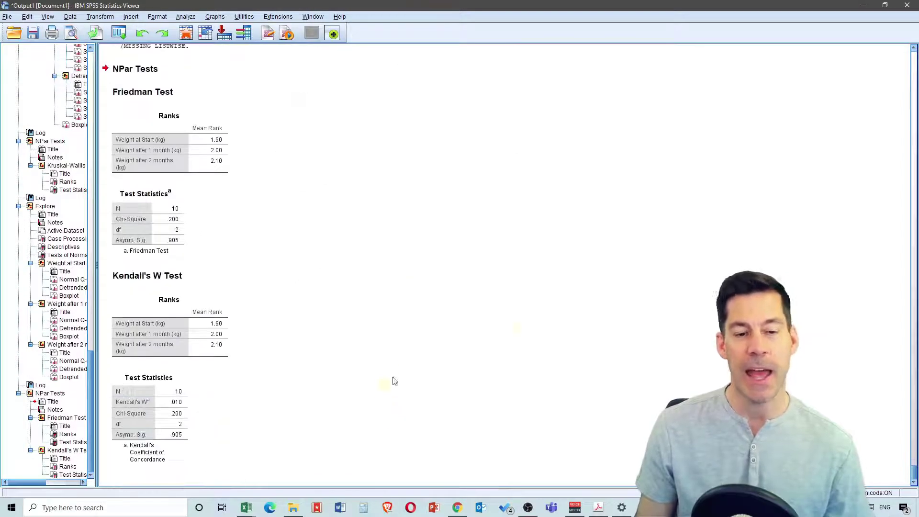